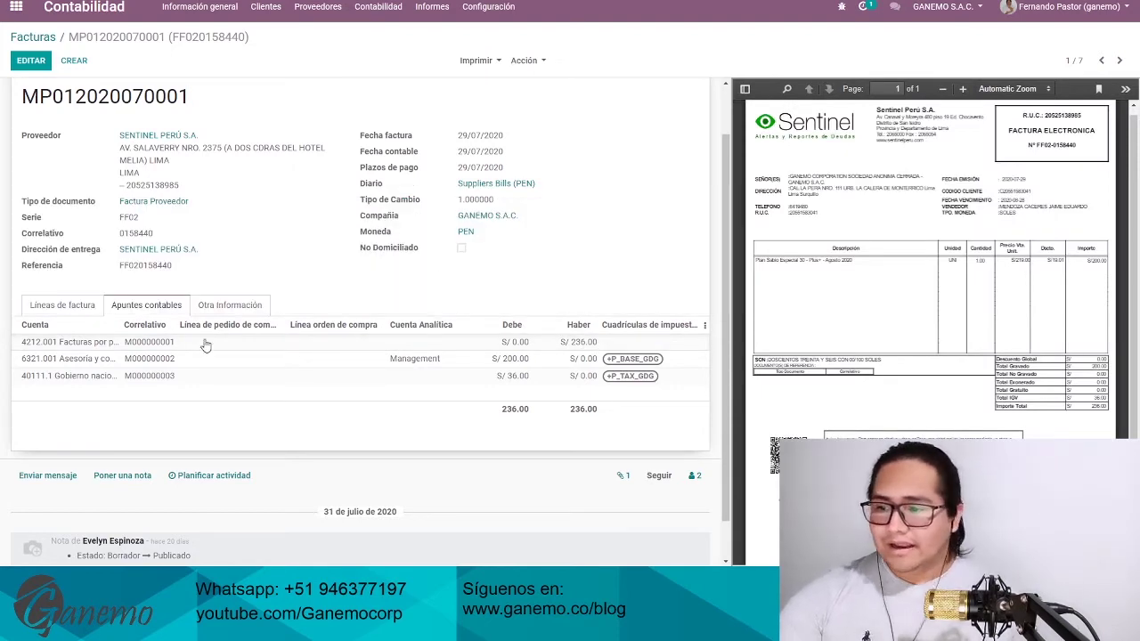
Review the Sentinel Perú supplier invoice's lines, registered payment and amount due
{"action": "left_click", "coordinate": [84, 308]}
{"action": "scroll", "coordinate": [623, 303], "scroll_direction": "down", "scroll_amount": 5}
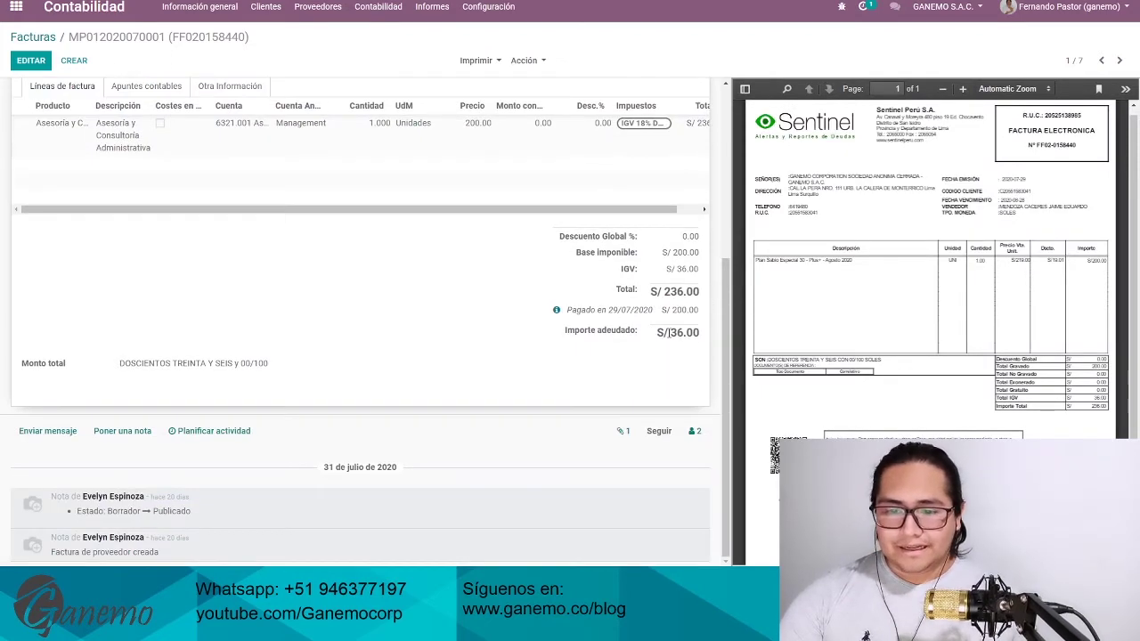
{"action": "left_click_drag", "start_coordinate": [668, 332], "coordinate": [701, 333]}
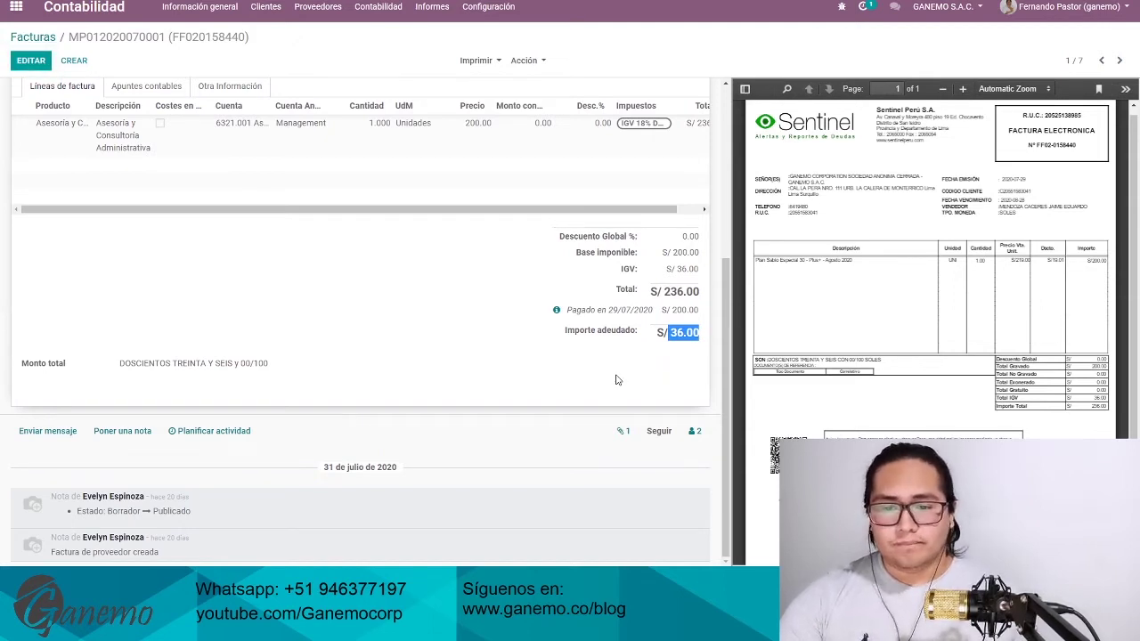
{"action": "scroll", "coordinate": [377, 341], "scroll_direction": "up", "scroll_amount": 4}
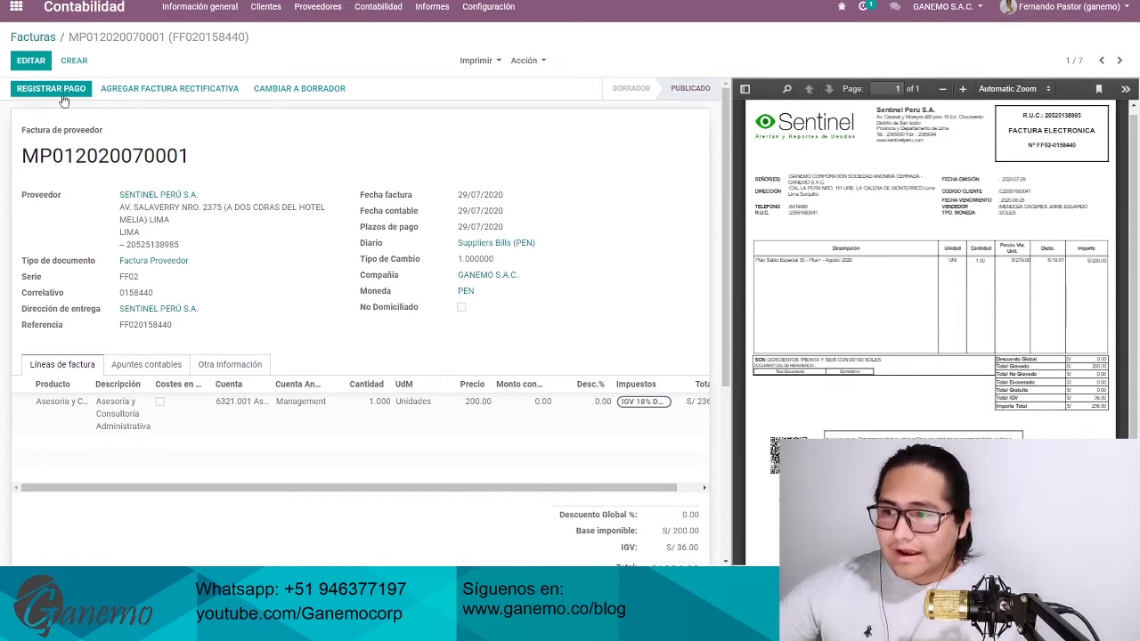
{"action": "scroll", "coordinate": [392, 232], "scroll_direction": "down", "scroll_amount": 3}
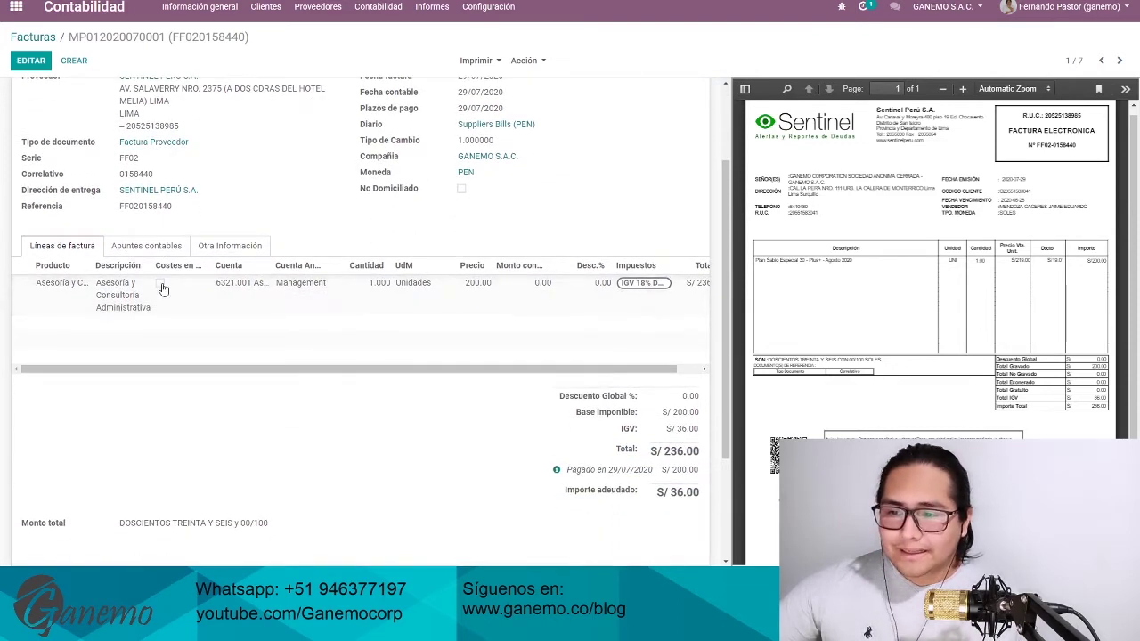
{"action": "scroll", "coordinate": [369, 144], "scroll_direction": "up", "scroll_amount": 3}
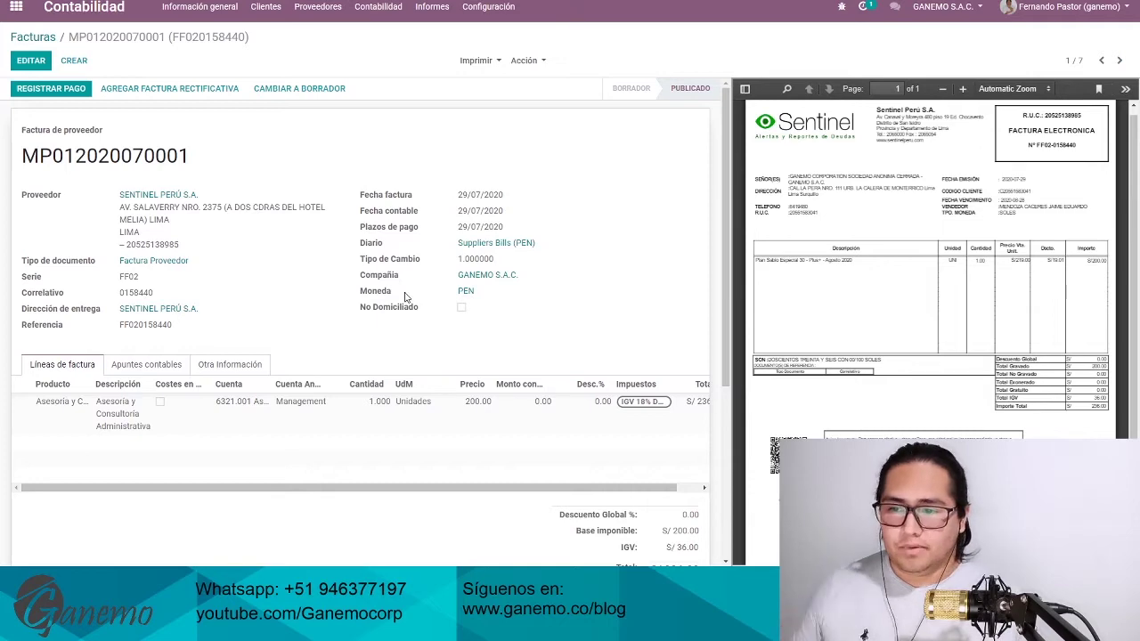
Reset the validated Sentinel Perú payment SUPP.OUT/2020/0006 to draft and cancel it, returning to the supplier invoices list
{"action": "left_click", "coordinate": [318, 6]}
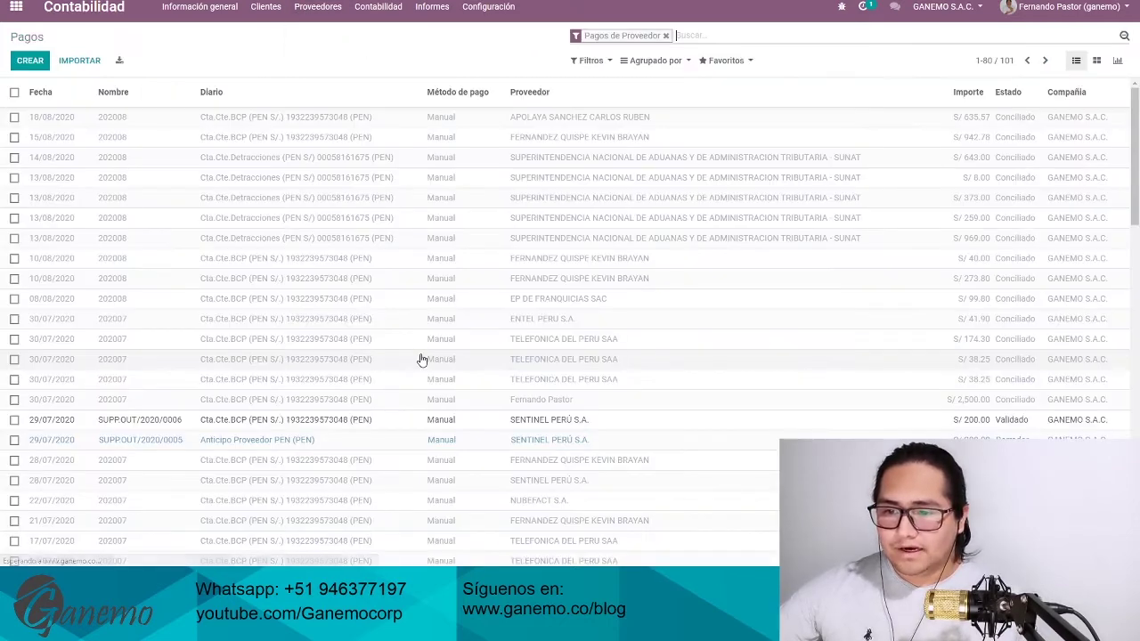
{"action": "left_click", "coordinate": [311, 422]}
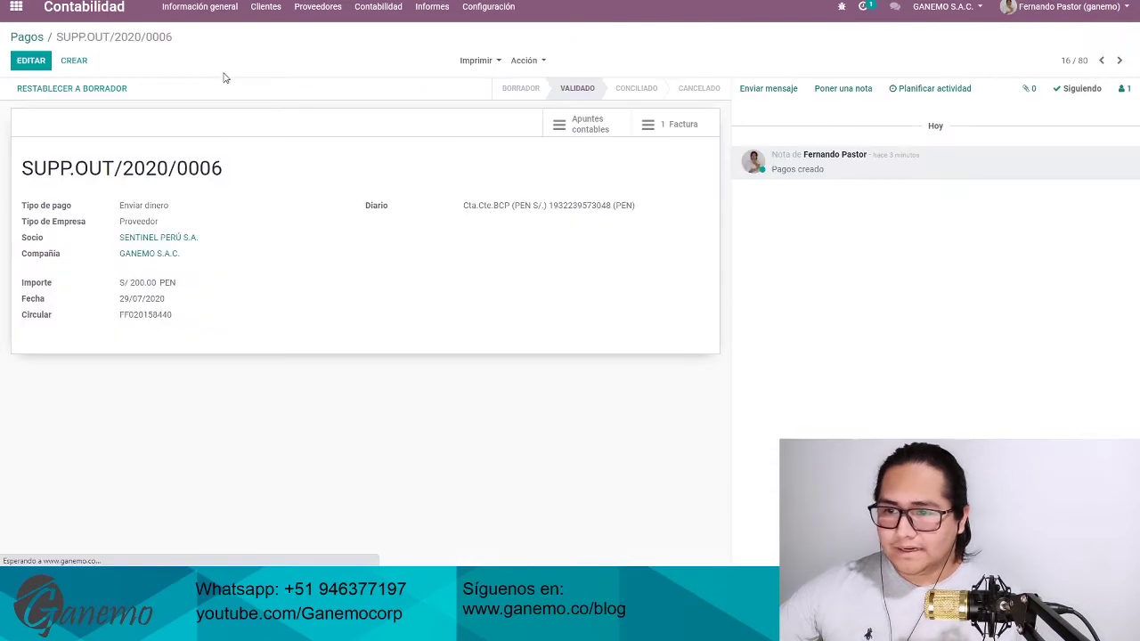
{"action": "left_click", "coordinate": [114, 96]}
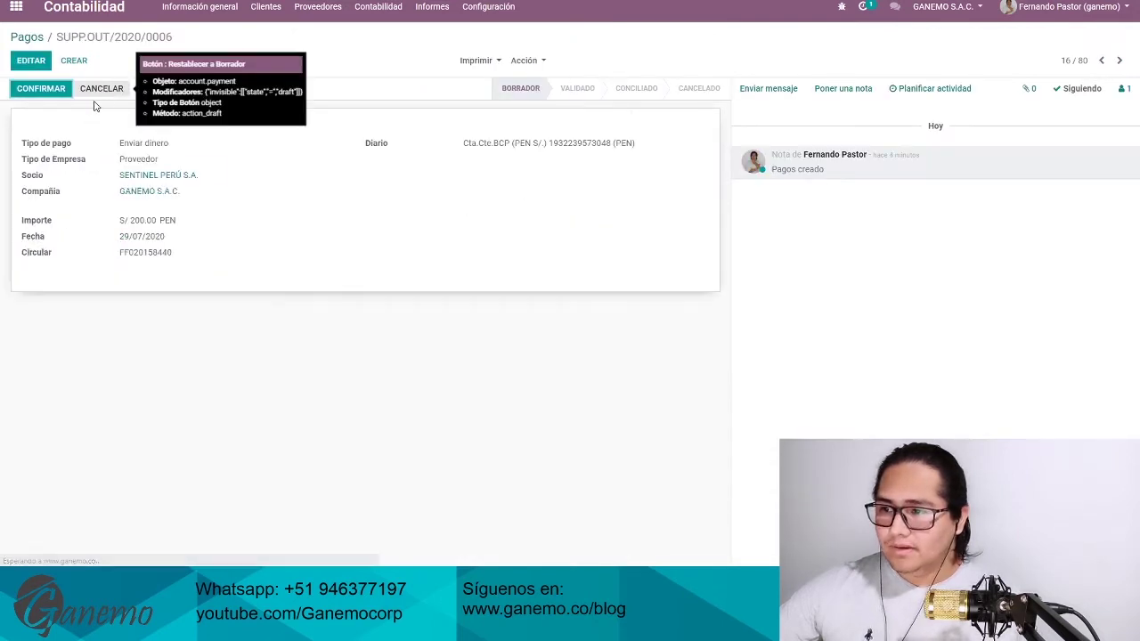
{"action": "left_click", "coordinate": [121, 86]}
{"action": "left_click", "coordinate": [318, 6]}
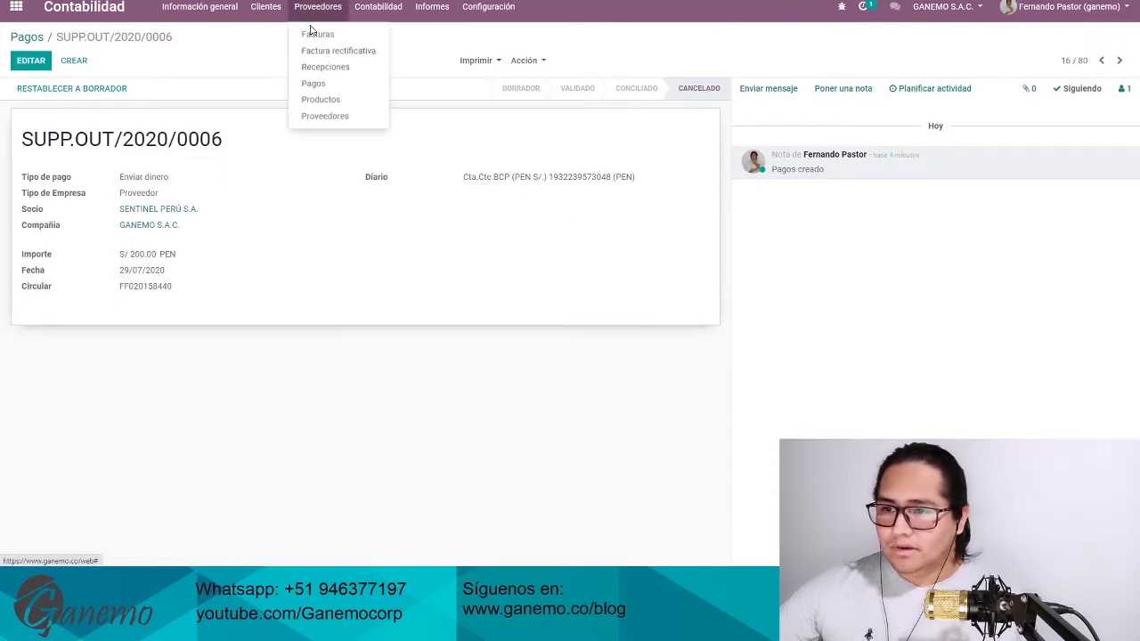
{"action": "left_click", "coordinate": [314, 32]}
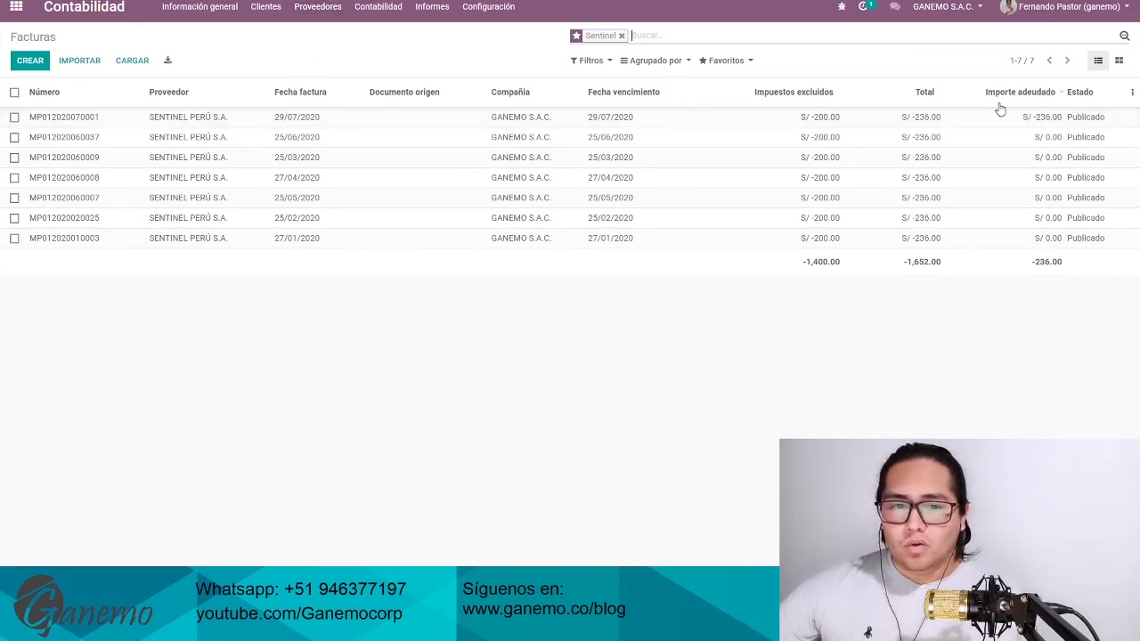
Edit the draft Sentinel Perú payment SUPP.OUT/2020/0005, setting its date to 01/07/2020 and its journal to Cta.Cte.BCP (PEN S/.)
{"action": "left_click", "coordinate": [318, 7]}
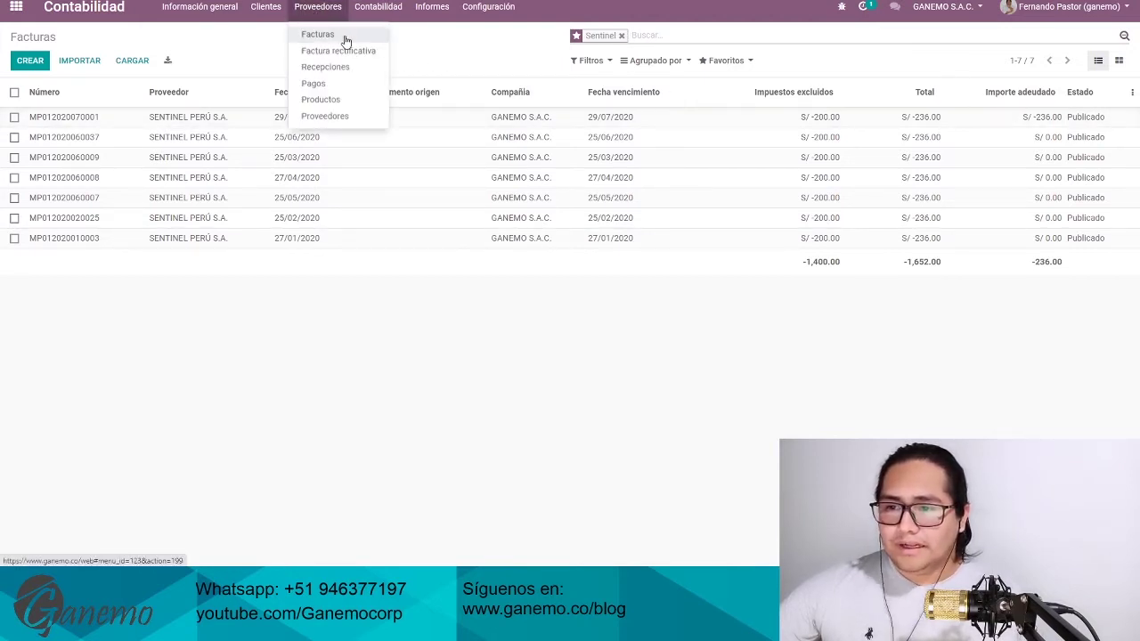
{"action": "left_click", "coordinate": [317, 86]}
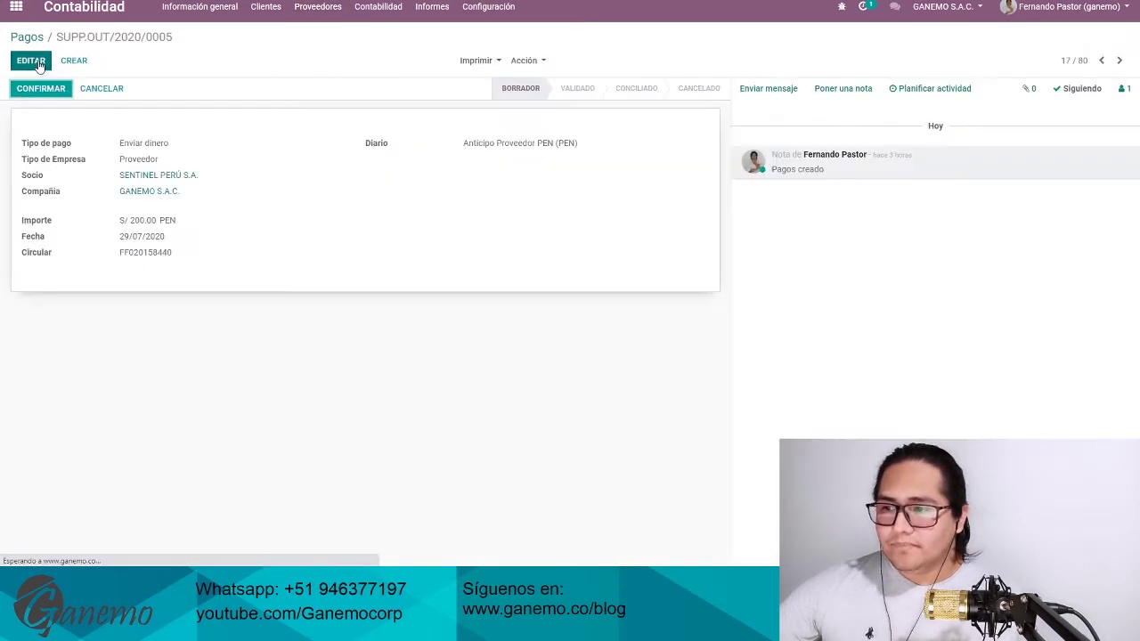
{"action": "left_click", "coordinate": [29, 61]}
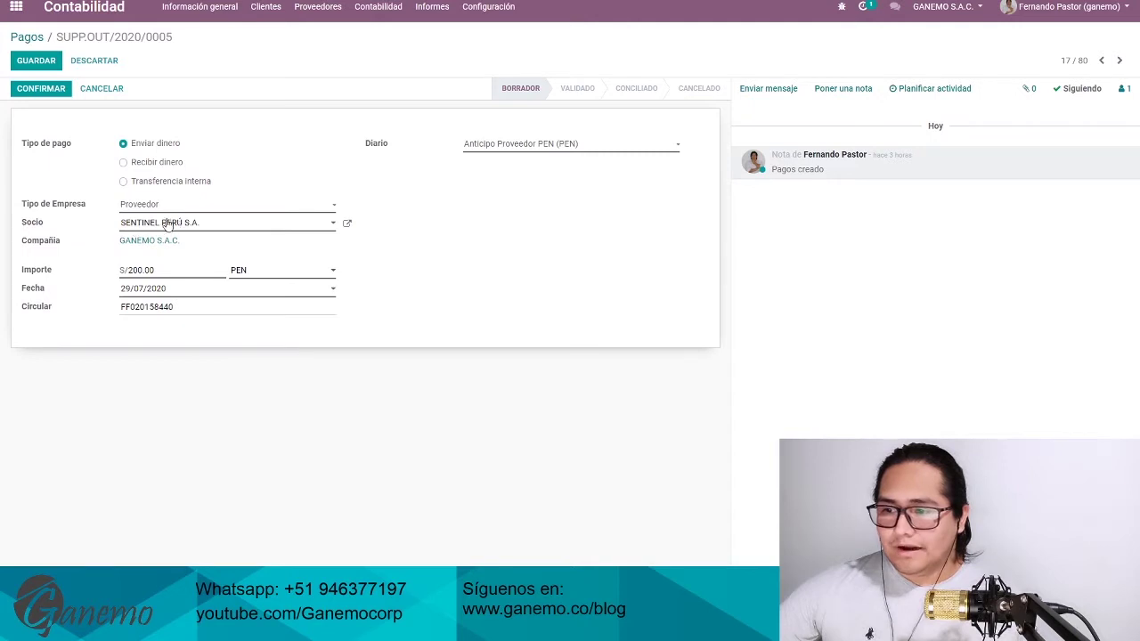
{"action": "left_click_drag", "start_coordinate": [182, 270], "coordinate": [99, 271]}
{"action": "left_click", "coordinate": [127, 292]}
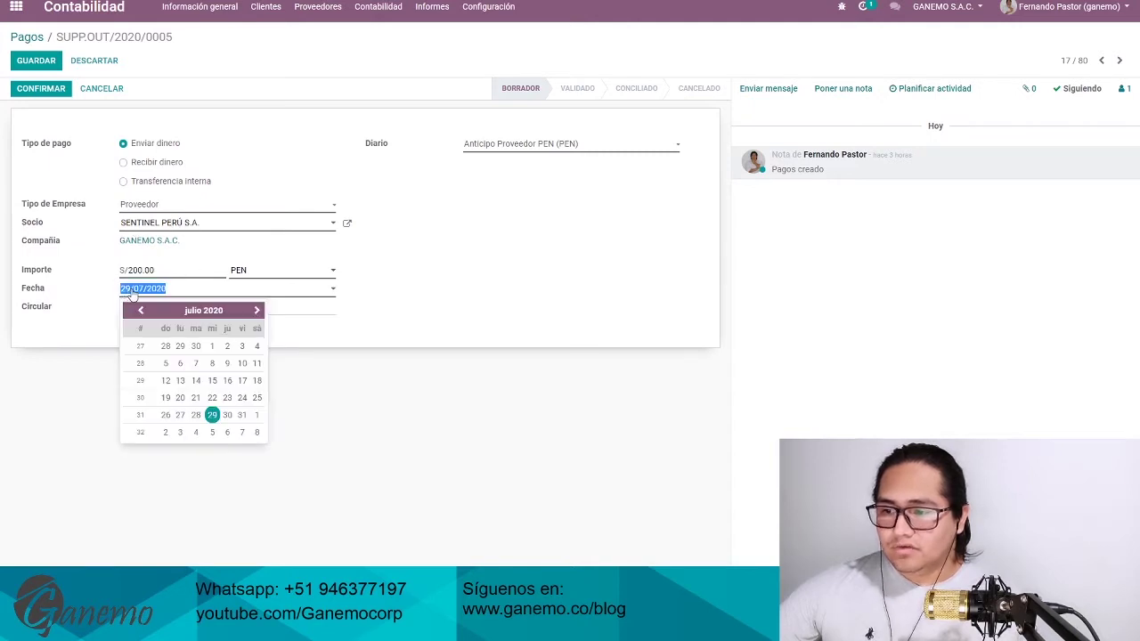
{"action": "left_click", "coordinate": [131, 294]}
{"action": "left_click", "coordinate": [130, 294]}
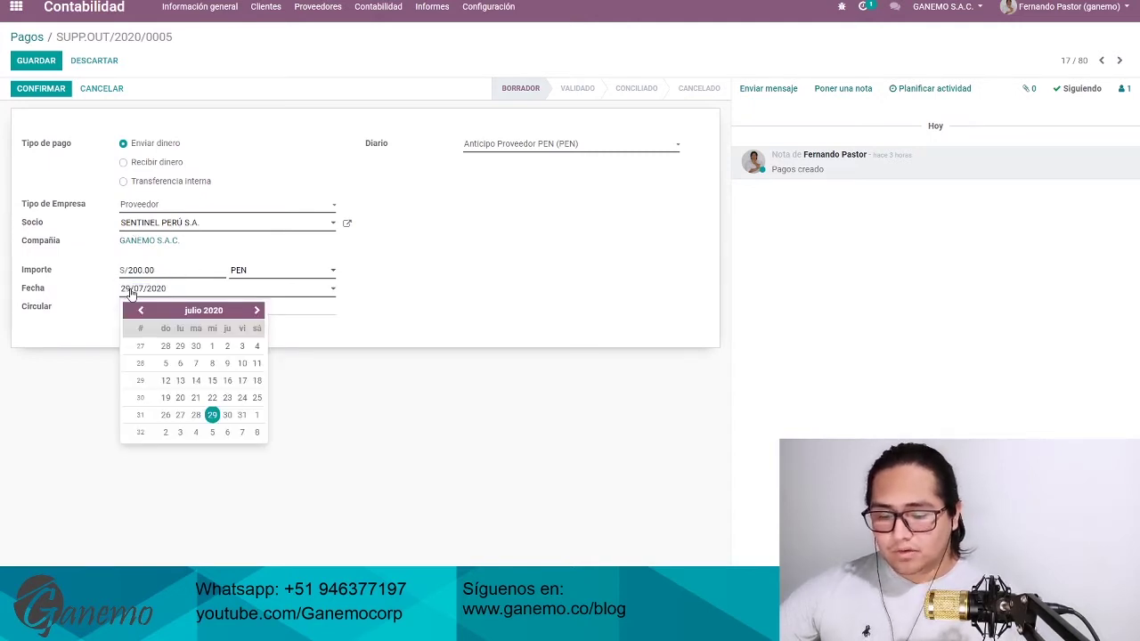
{"action": "key", "text": "BackSpace"}
{"action": "key", "text": "BackSpace"}
{"action": "type", "text": "01"}
{"action": "left_click", "coordinate": [517, 145]}
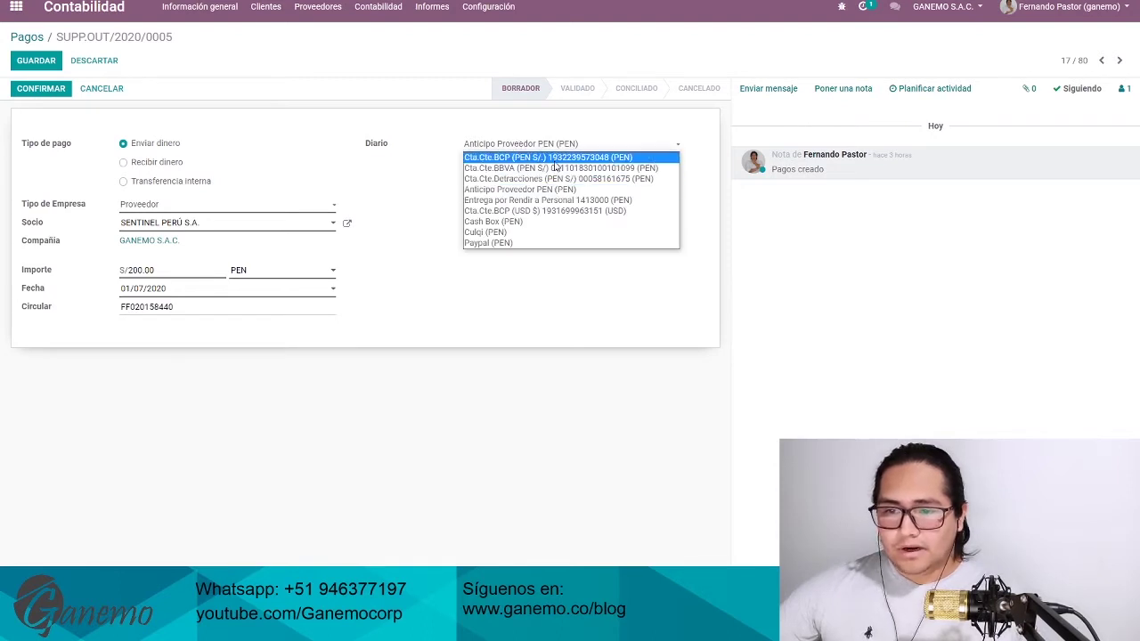
{"action": "left_click", "coordinate": [553, 159]}
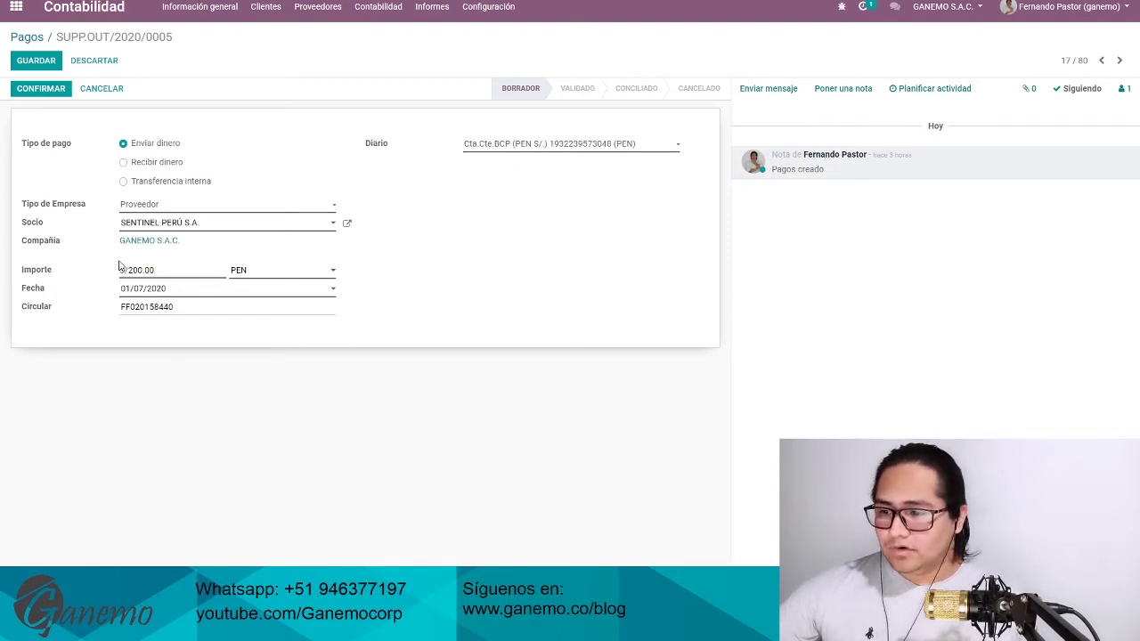
Confirm the edited supplier payment and open its journal entries
{"action": "left_click", "coordinate": [44, 92]}
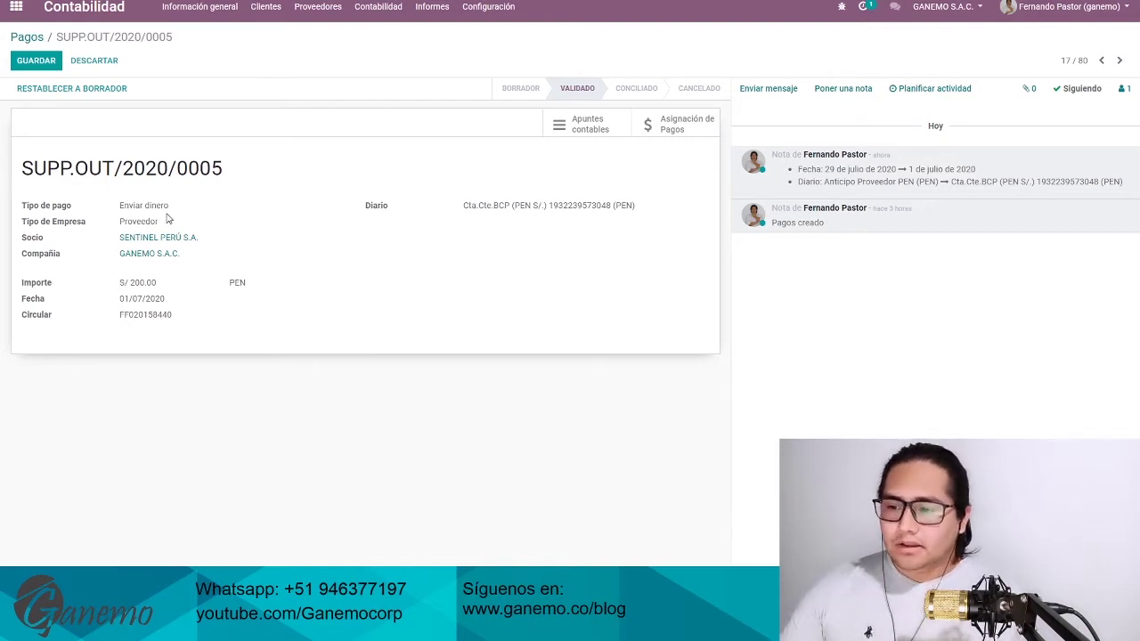
{"action": "left_click", "coordinate": [595, 129]}
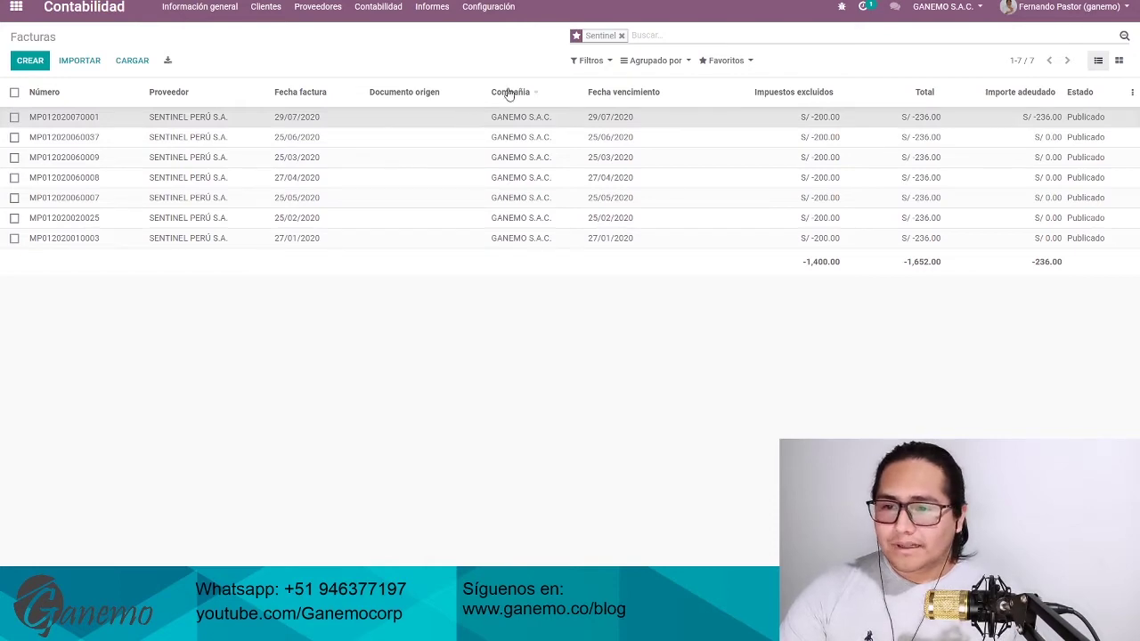
Open the 29/07/2020 Sentinel Perú supplier invoice and examine its pending-debits notice, outstanding debits and amount due
{"action": "left_click", "coordinate": [534, 117]}
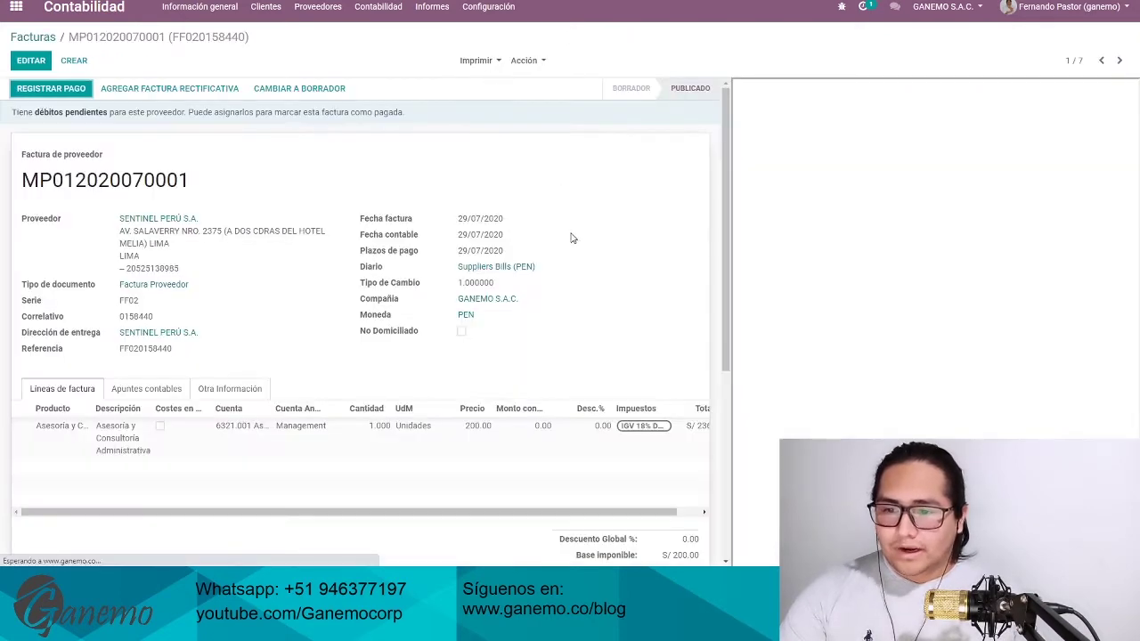
{"action": "scroll", "coordinate": [615, 273], "scroll_direction": "down", "scroll_amount": 1}
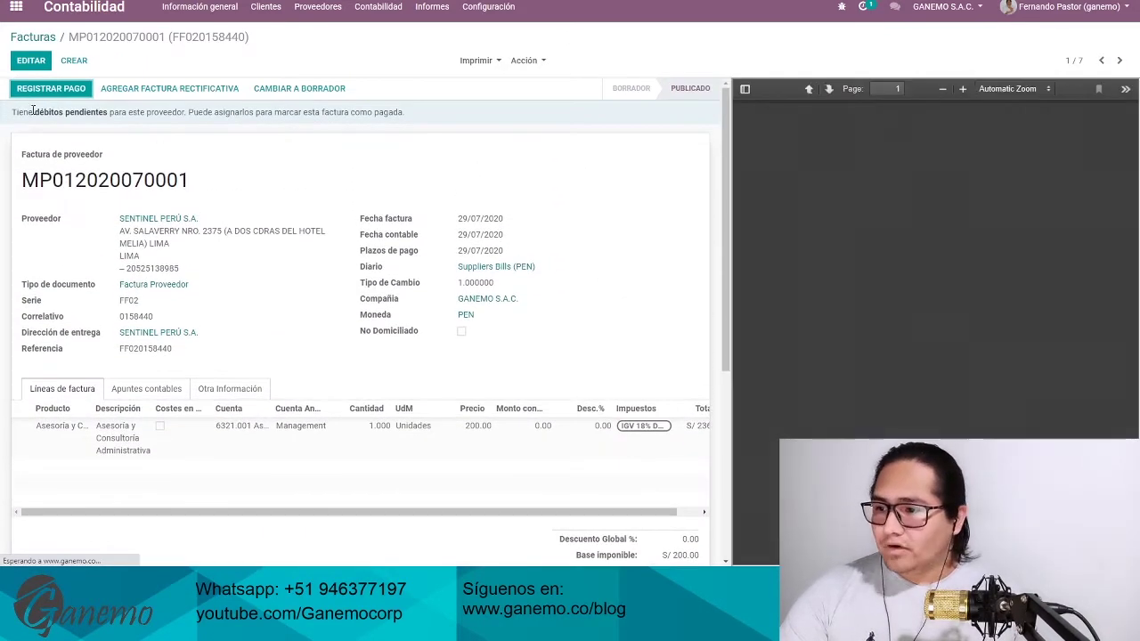
{"action": "left_click_drag", "start_coordinate": [21, 116], "coordinate": [324, 113]}
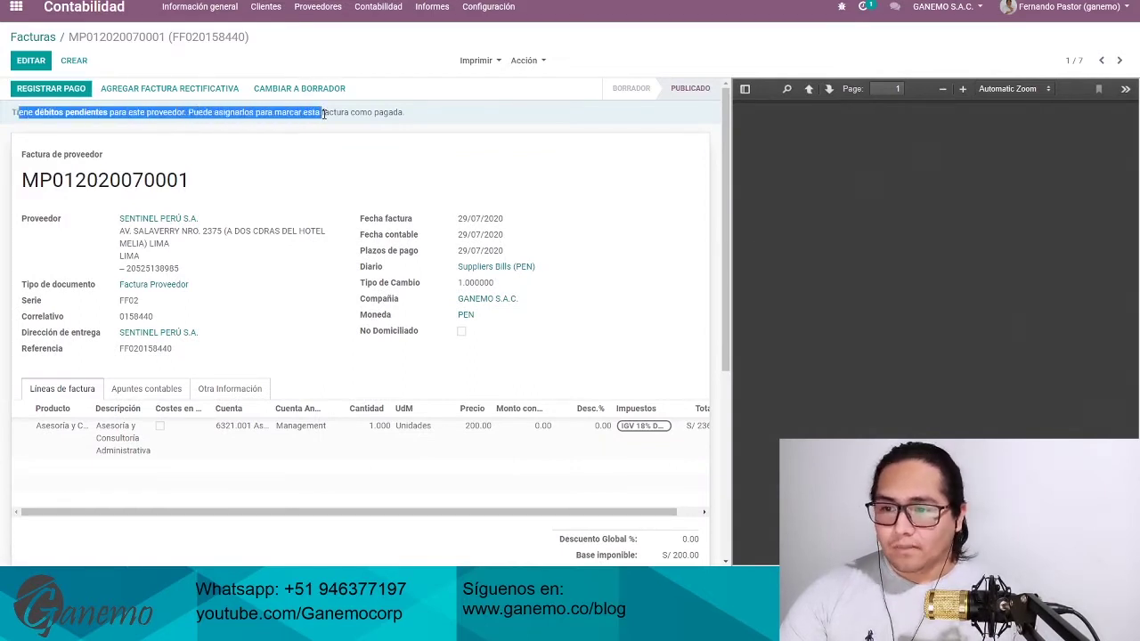
{"action": "left_click", "coordinate": [450, 195]}
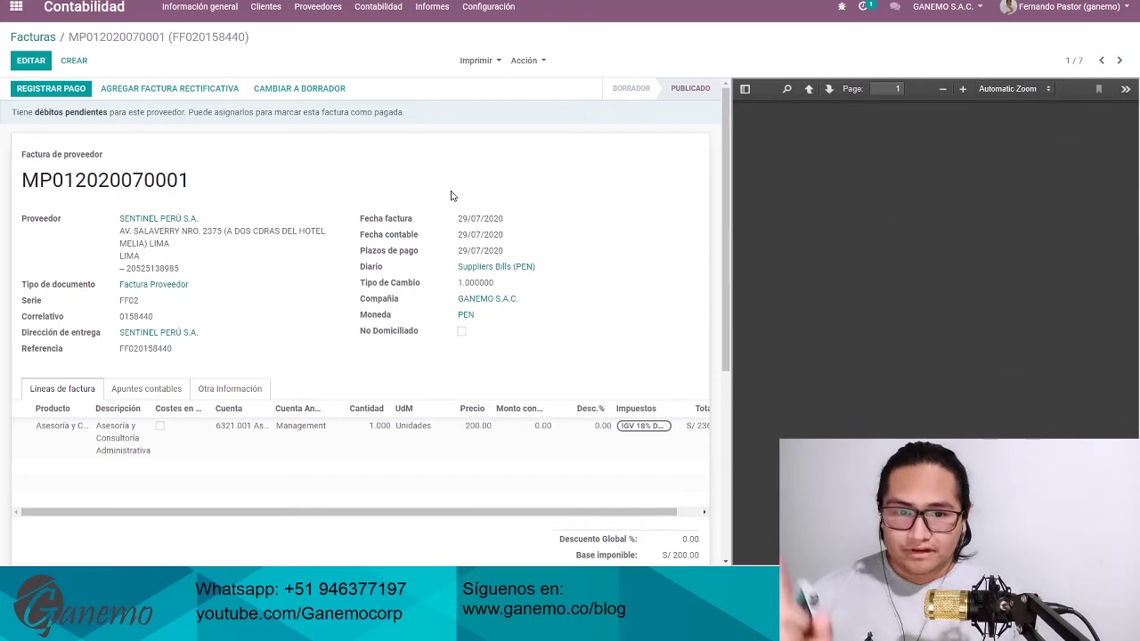
{"action": "scroll", "coordinate": [458, 203], "scroll_direction": "down", "scroll_amount": 3}
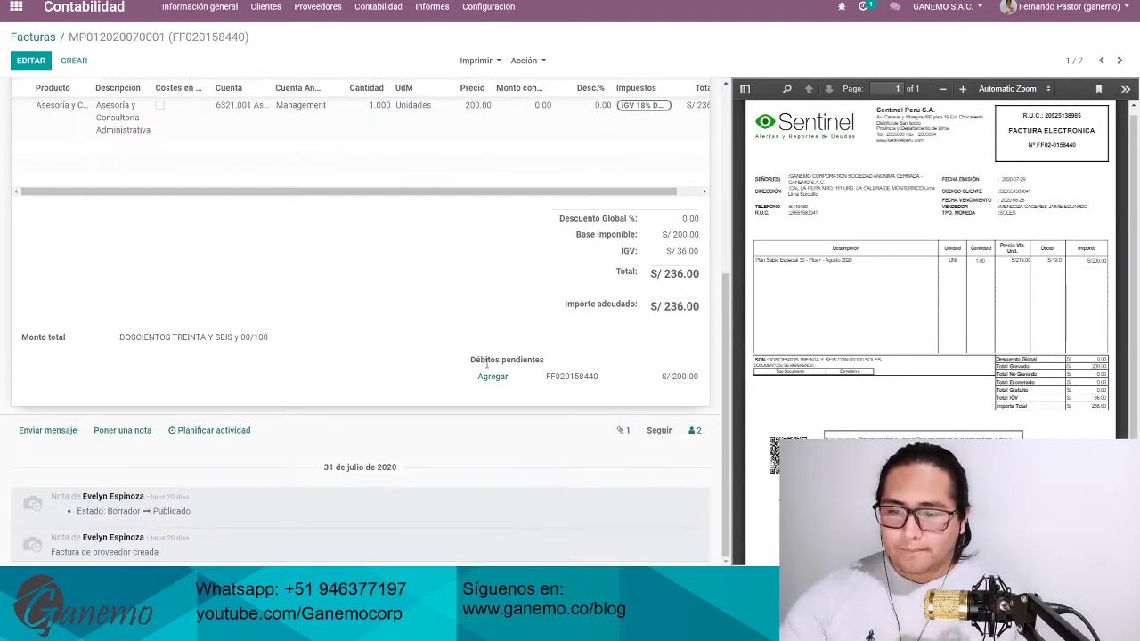
{"action": "left_click_drag", "start_coordinate": [485, 359], "coordinate": [690, 379]}
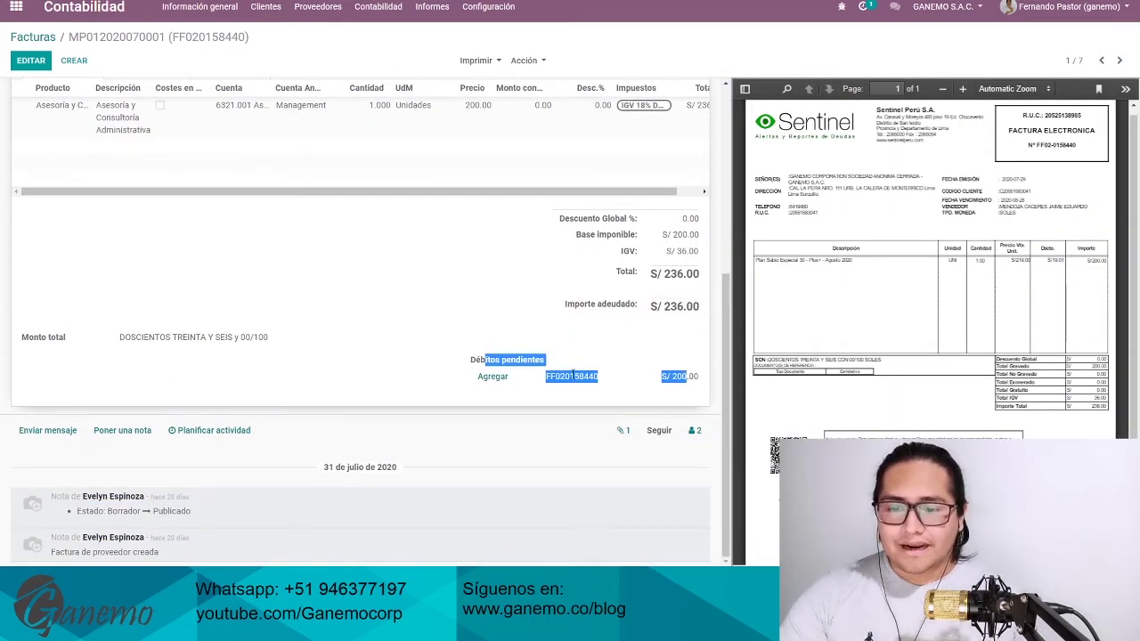
{"action": "left_click", "coordinate": [600, 312]}
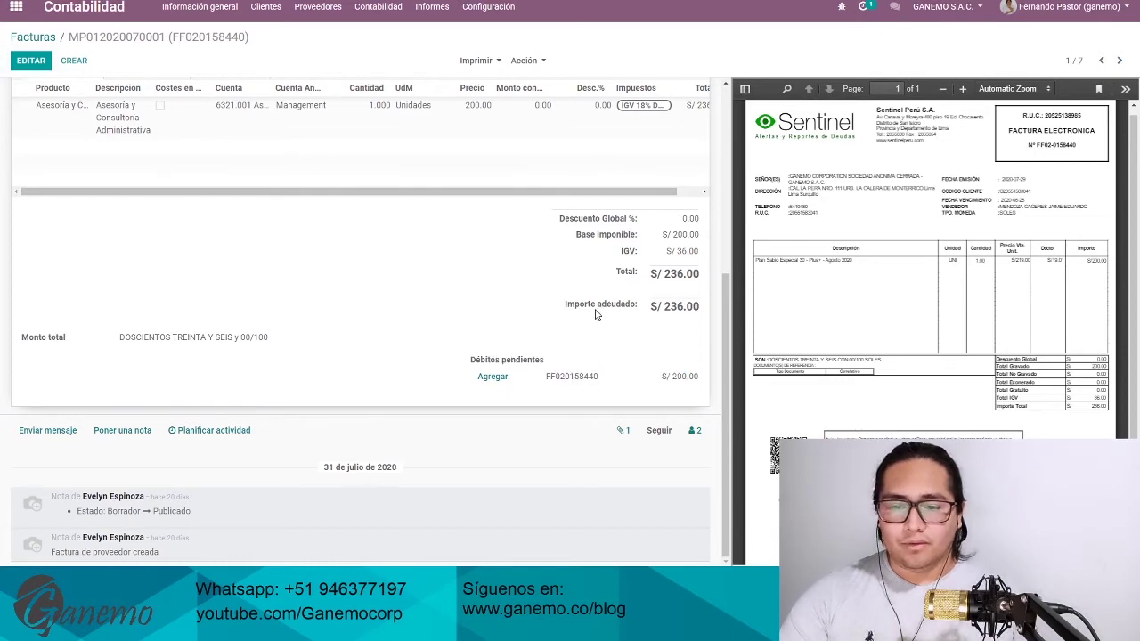
{"action": "scroll", "coordinate": [597, 313], "scroll_direction": "up", "scroll_amount": 3}
{"action": "scroll", "coordinate": [395, 232], "scroll_direction": "down", "scroll_amount": 2}
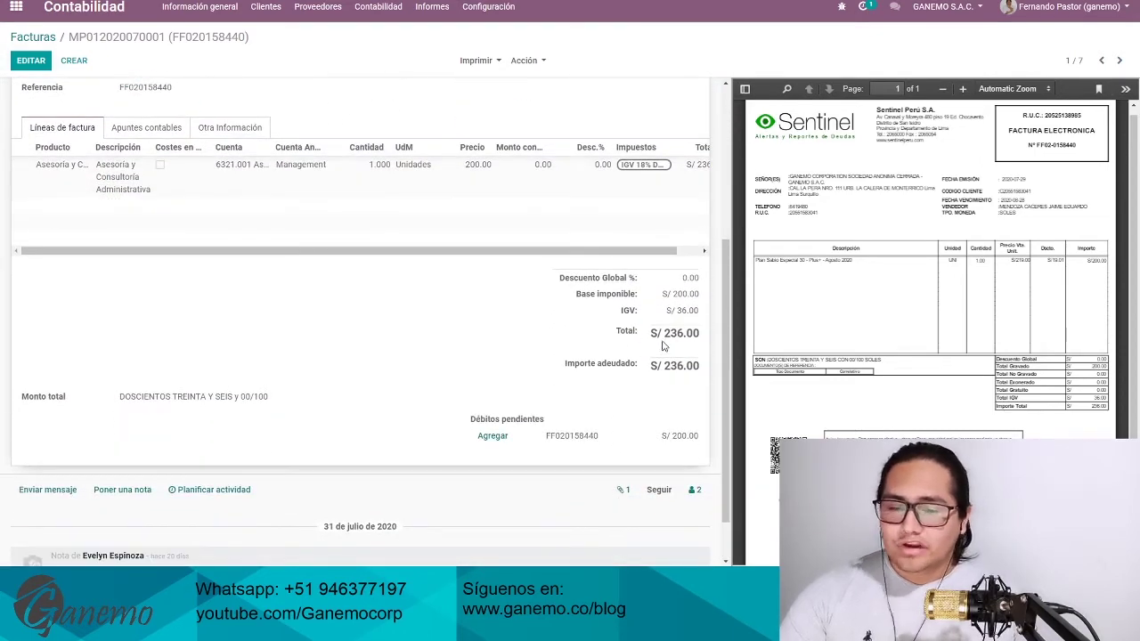
Compare the invoice's journal items with the pending debits listed under its invoice lines
{"action": "left_click", "coordinate": [146, 129]}
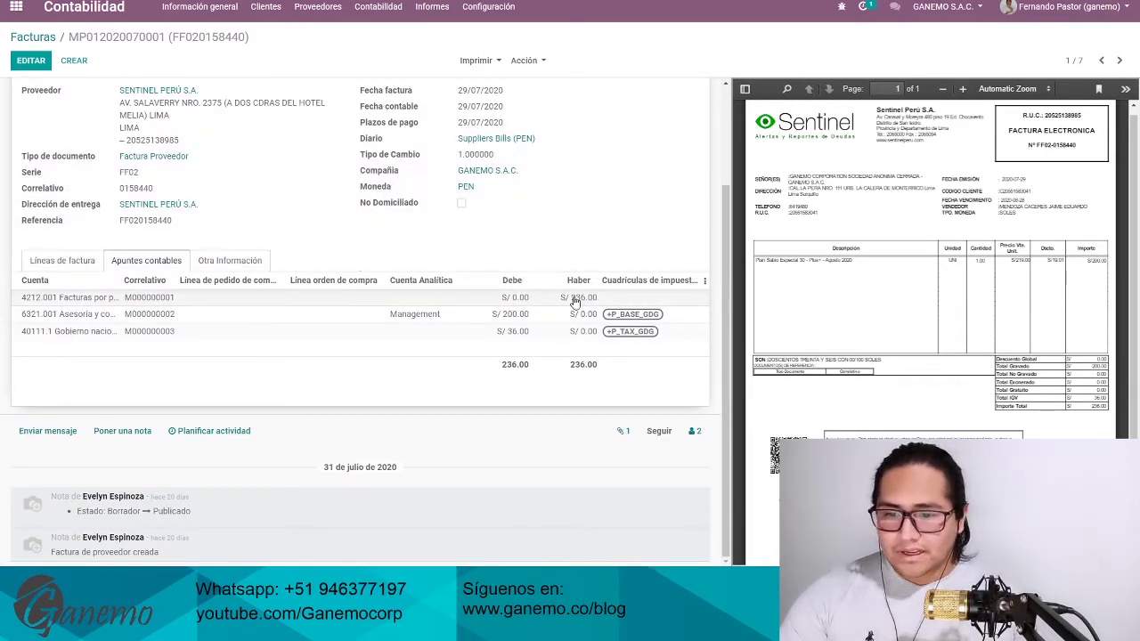
{"action": "left_click", "coordinate": [63, 260]}
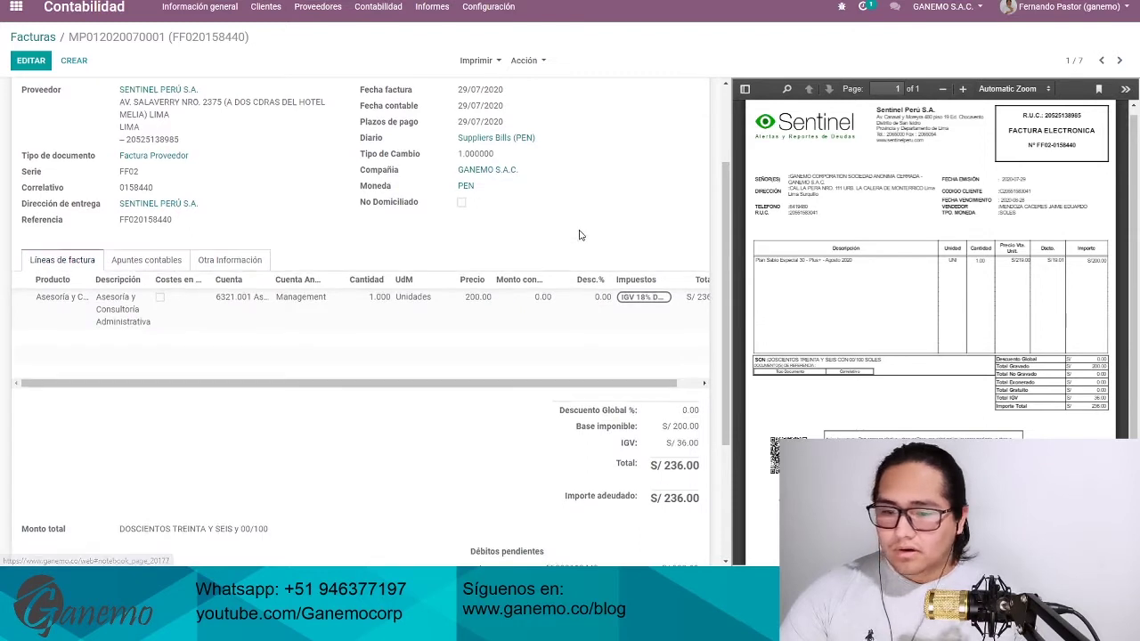
{"action": "scroll", "coordinate": [613, 406], "scroll_direction": "down", "scroll_amount": 3}
{"action": "left_click_drag", "start_coordinate": [499, 431], "coordinate": [677, 450]}
{"action": "left_click", "coordinate": [668, 448]}
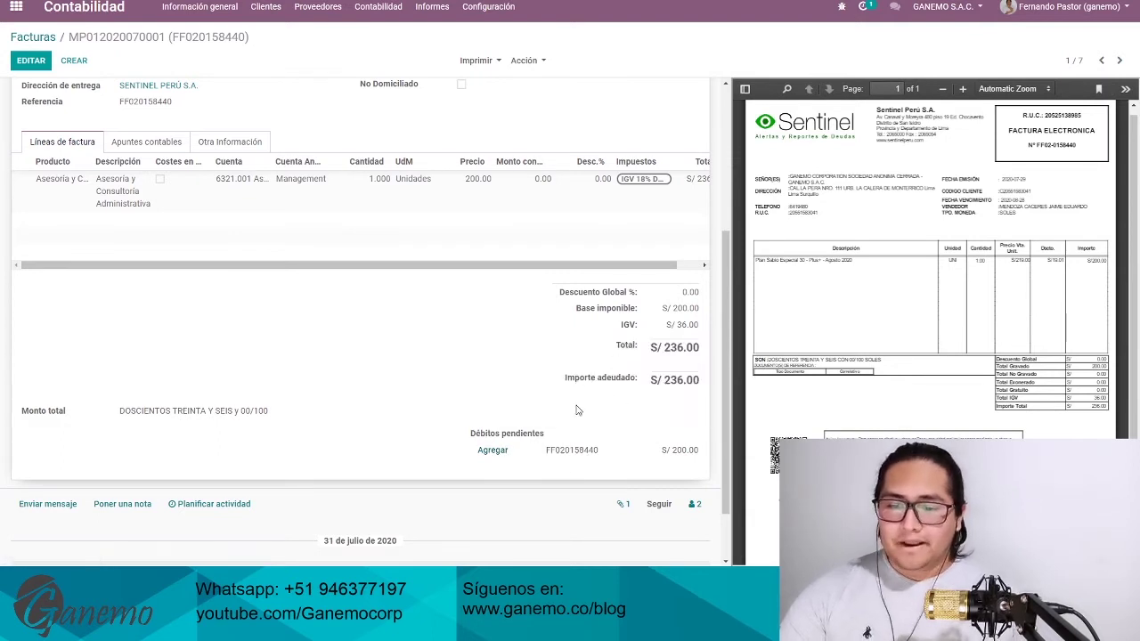
{"action": "left_click_drag", "start_coordinate": [504, 400], "coordinate": [698, 452]}
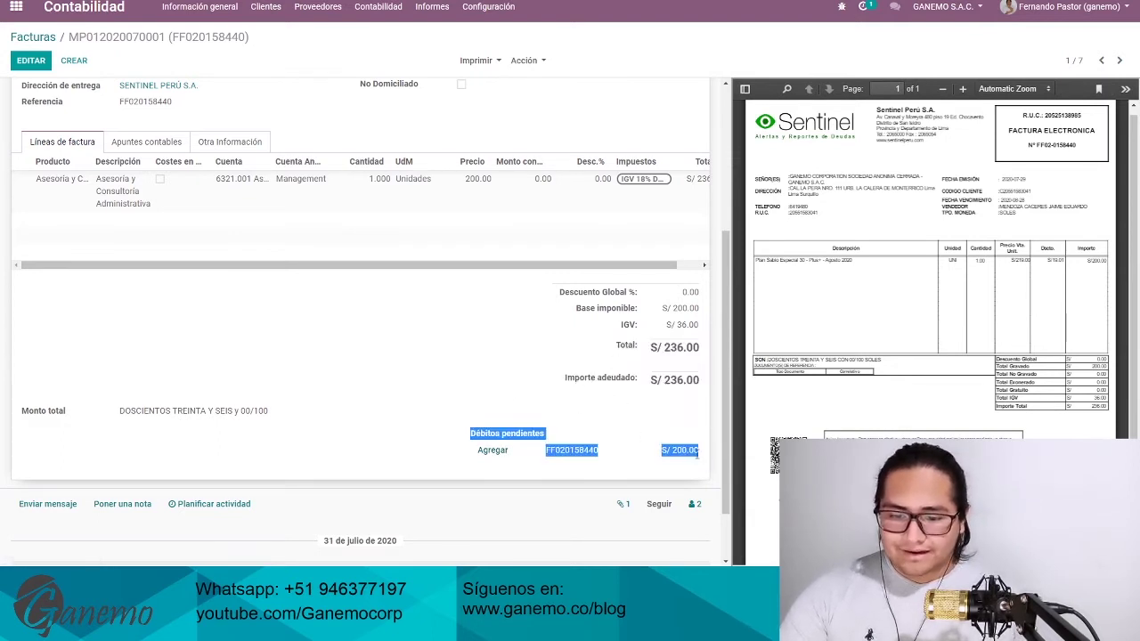
{"action": "left_click", "coordinate": [603, 460]}
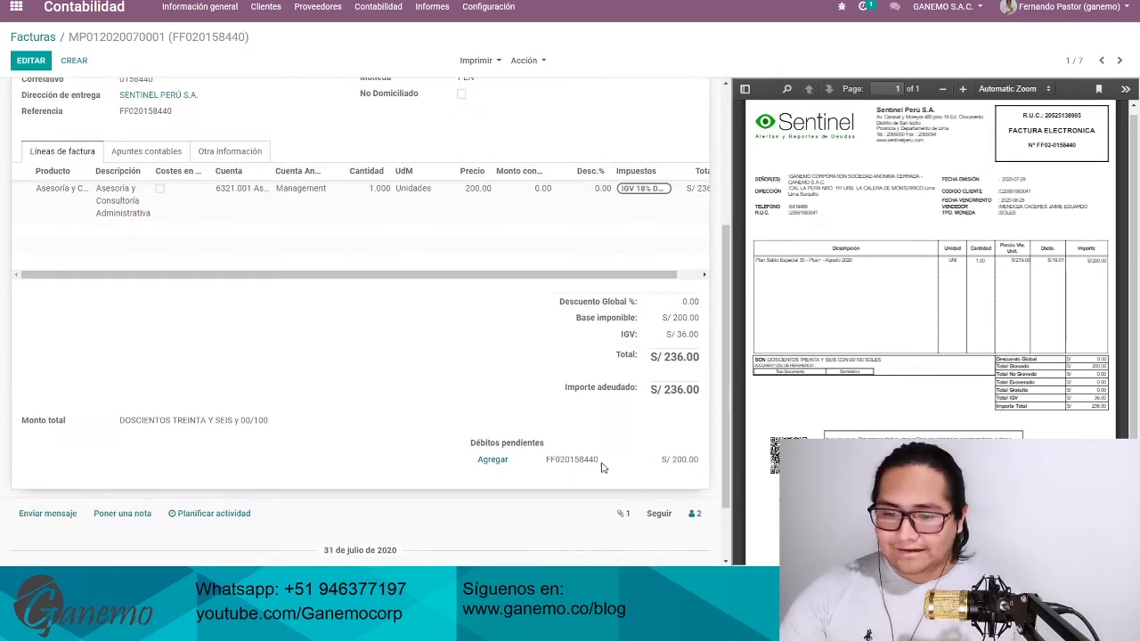
Check the payable account in the invoice's journal items and apply the pending S/ 200.00 debit to the invoice
{"action": "scroll", "coordinate": [374, 363], "scroll_direction": "up", "scroll_amount": 3}
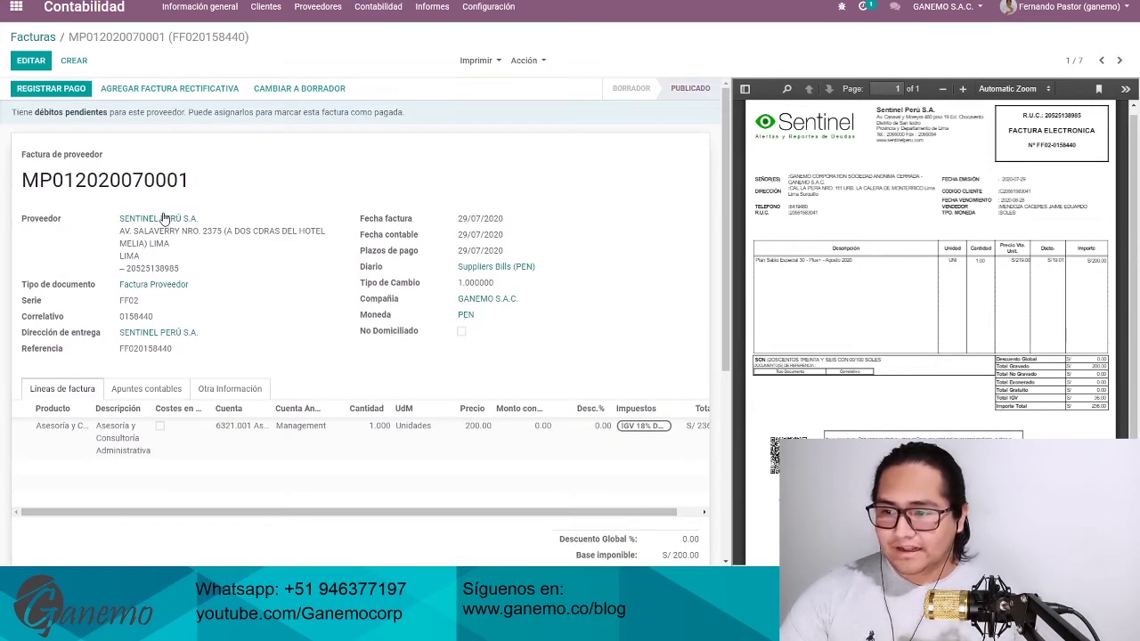
{"action": "left_click", "coordinate": [160, 389]}
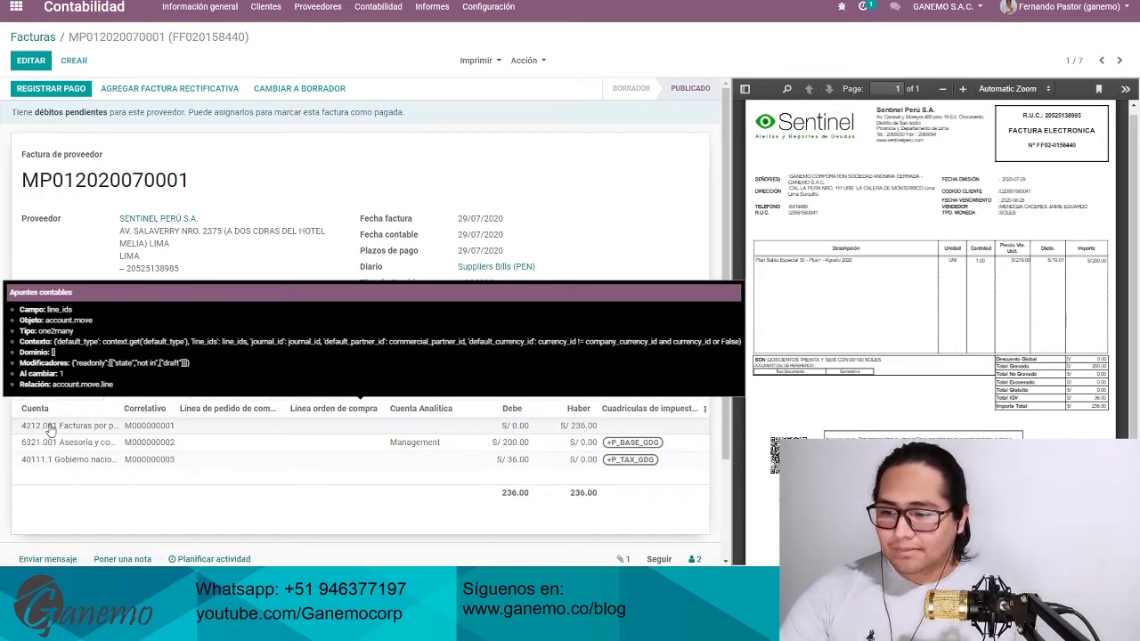
{"action": "left_click", "coordinate": [57, 392]}
{"action": "scroll", "coordinate": [407, 384], "scroll_direction": "down", "scroll_amount": 5}
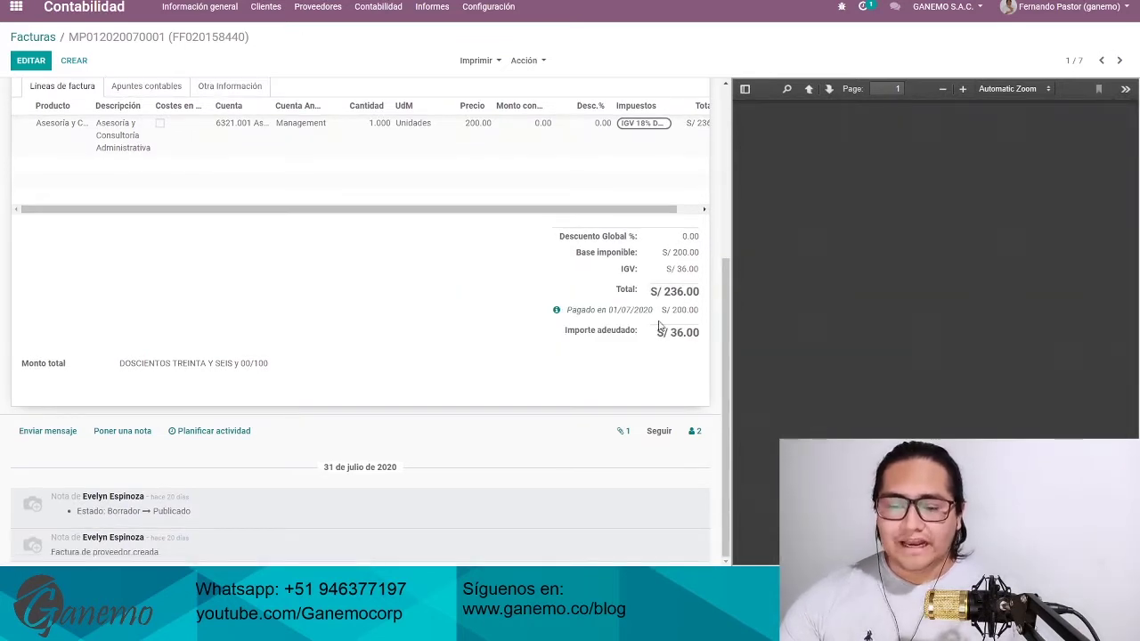
Check the Sentinel Perú invoice's amount due and the payable account in its journal items, returning to the invoice lines
{"action": "left_click_drag", "start_coordinate": [665, 331], "coordinate": [697, 332]}
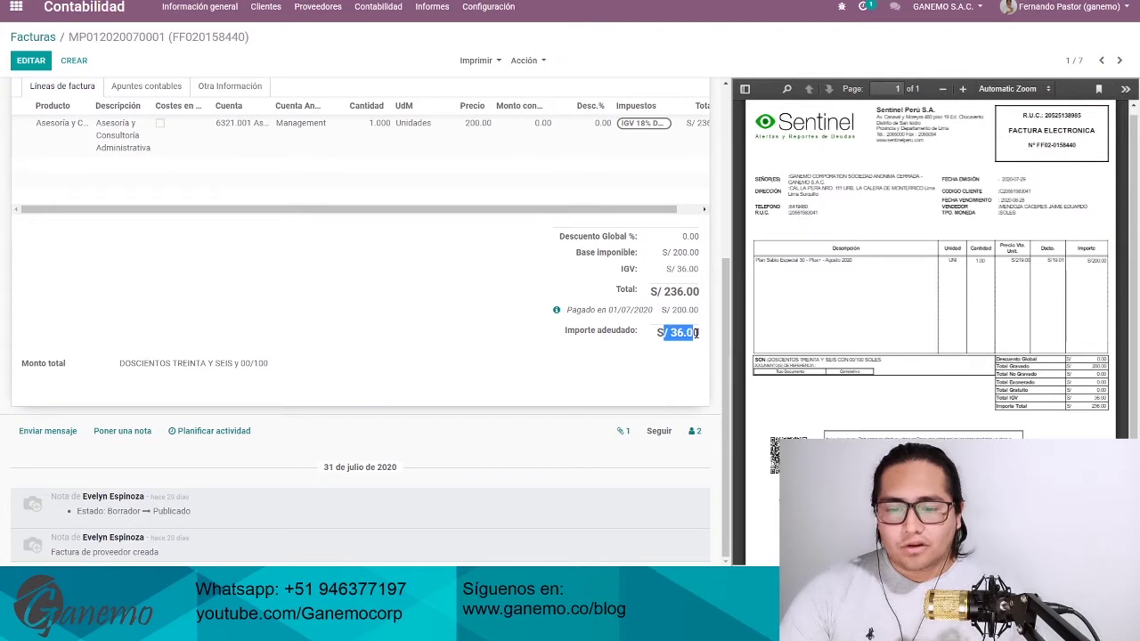
{"action": "left_click", "coordinate": [481, 343]}
{"action": "scroll", "coordinate": [481, 344], "scroll_direction": "up", "scroll_amount": 1}
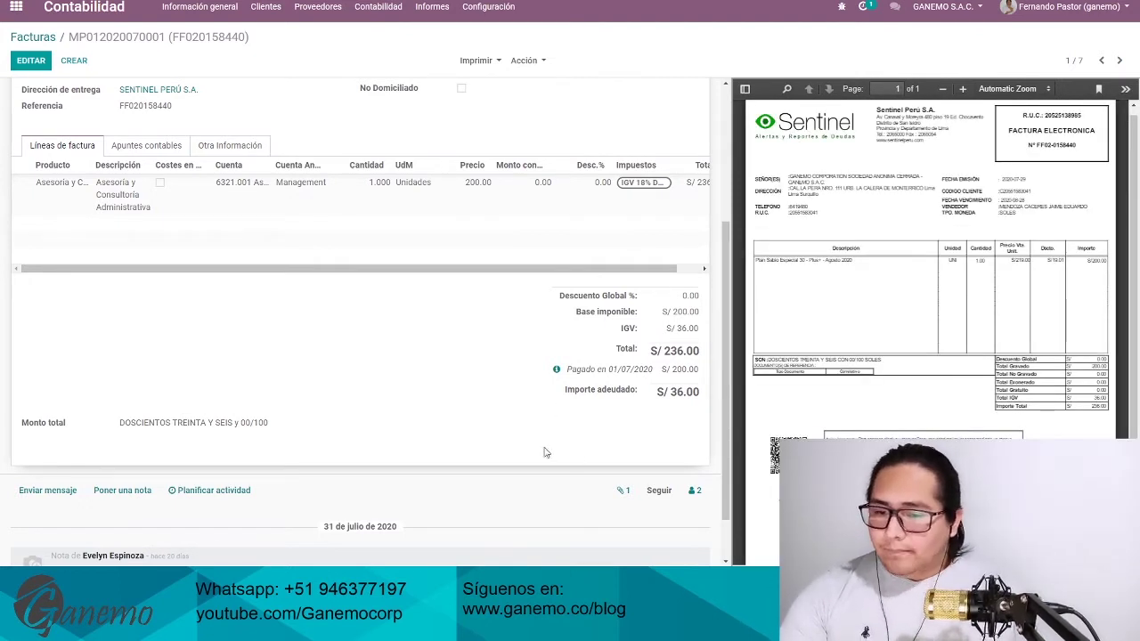
{"action": "left_click", "coordinate": [165, 147]}
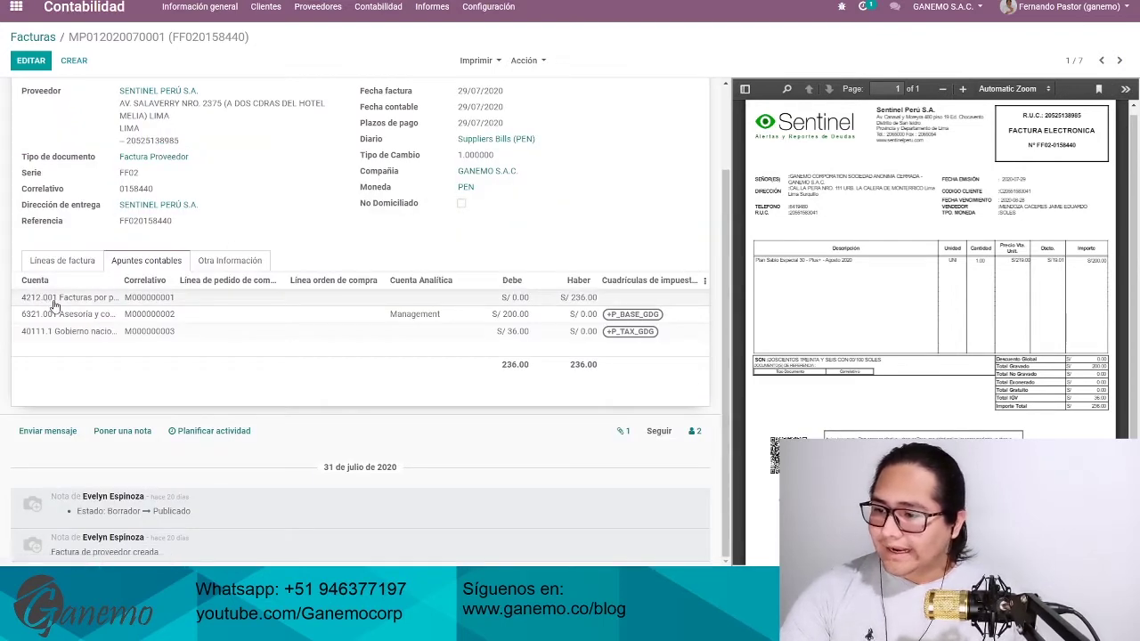
{"action": "mouse_move", "coordinate": [37, 300]}
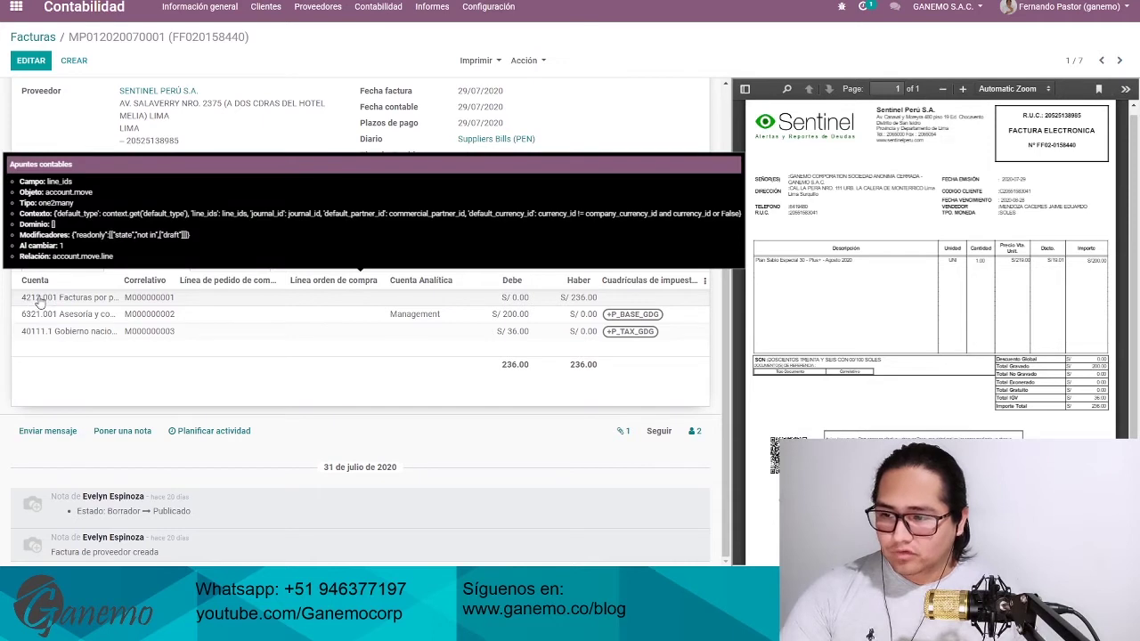
{"action": "left_click", "coordinate": [82, 261]}
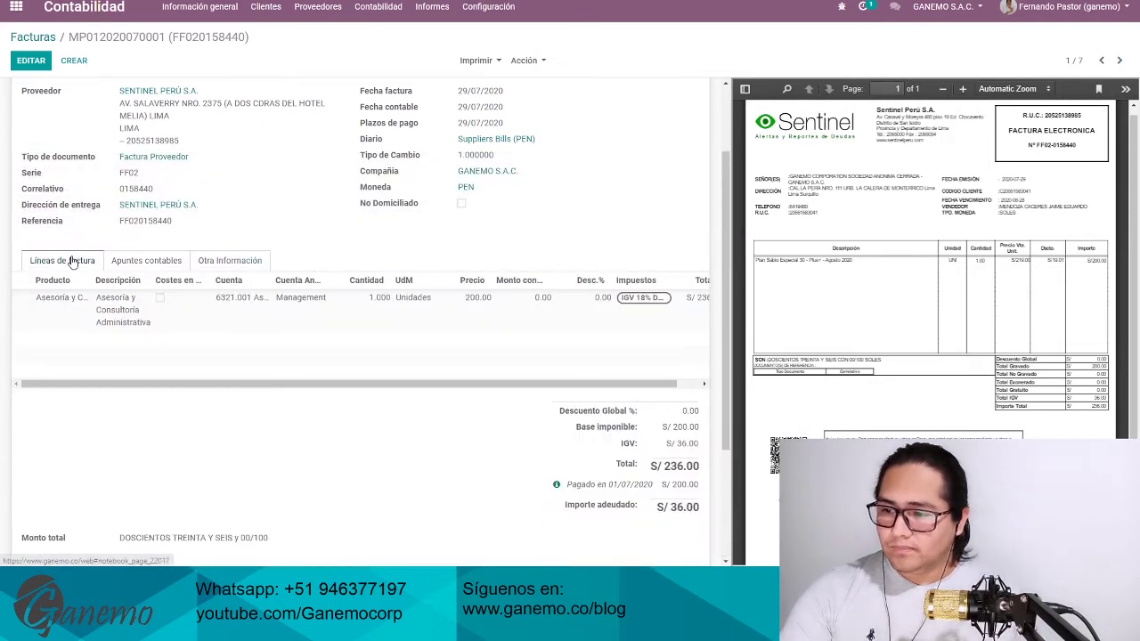
Open the validated 01/07/2020 Sentinel Perú supplier payment and review its journal, amount and details, saving without changes
{"action": "left_click", "coordinate": [320, 10]}
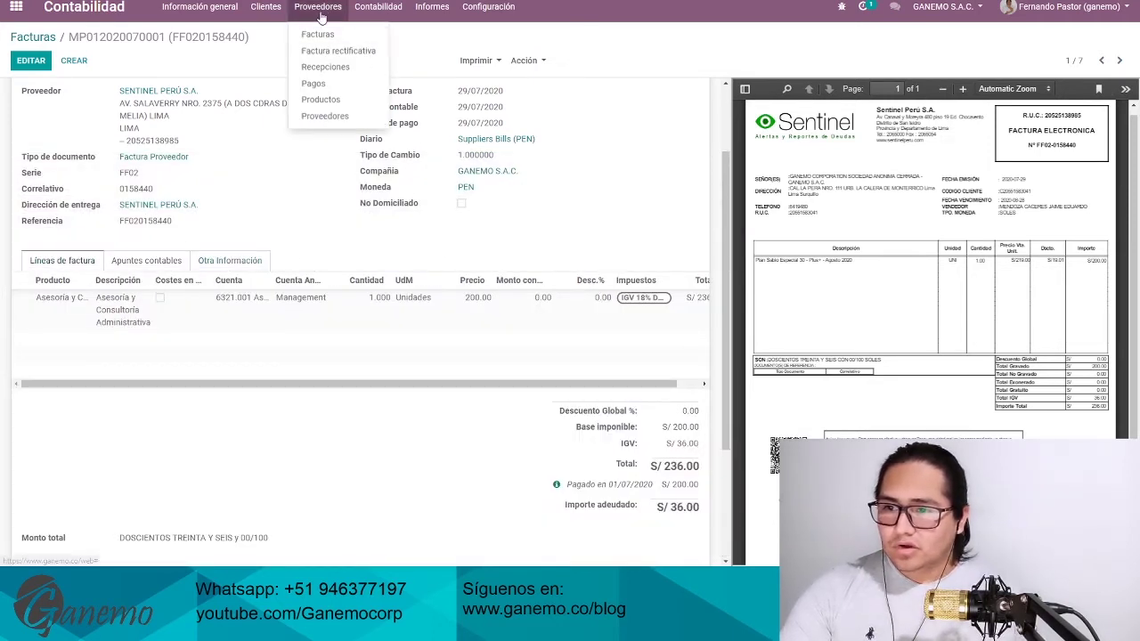
{"action": "left_click", "coordinate": [319, 84]}
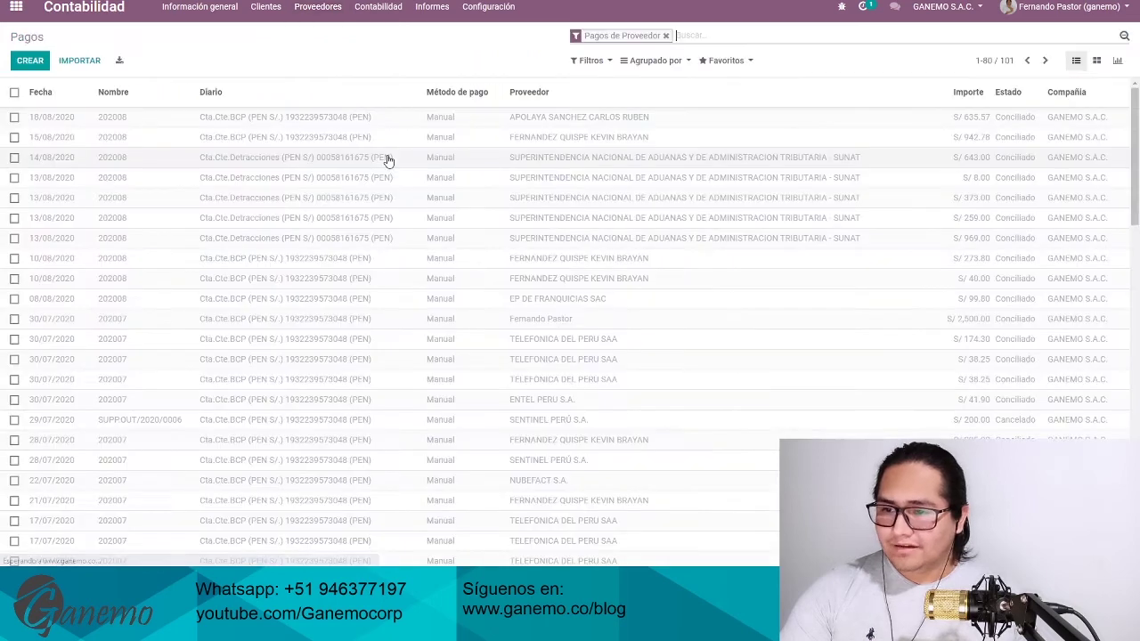
{"action": "scroll", "coordinate": [374, 178], "scroll_direction": "down", "scroll_amount": 5}
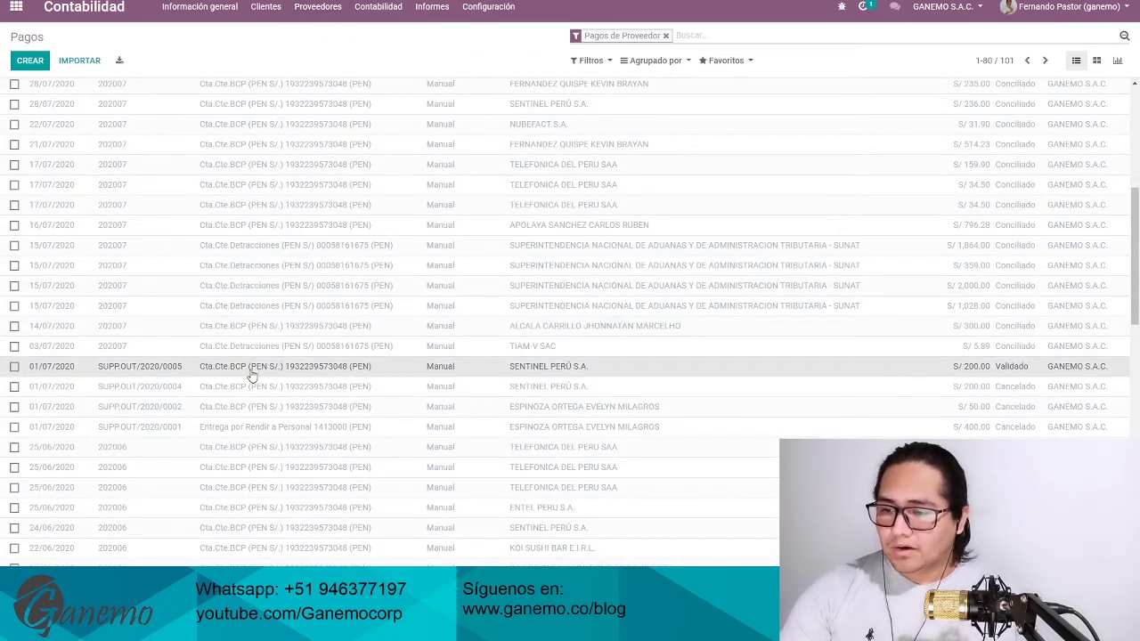
{"action": "left_click", "coordinate": [125, 367]}
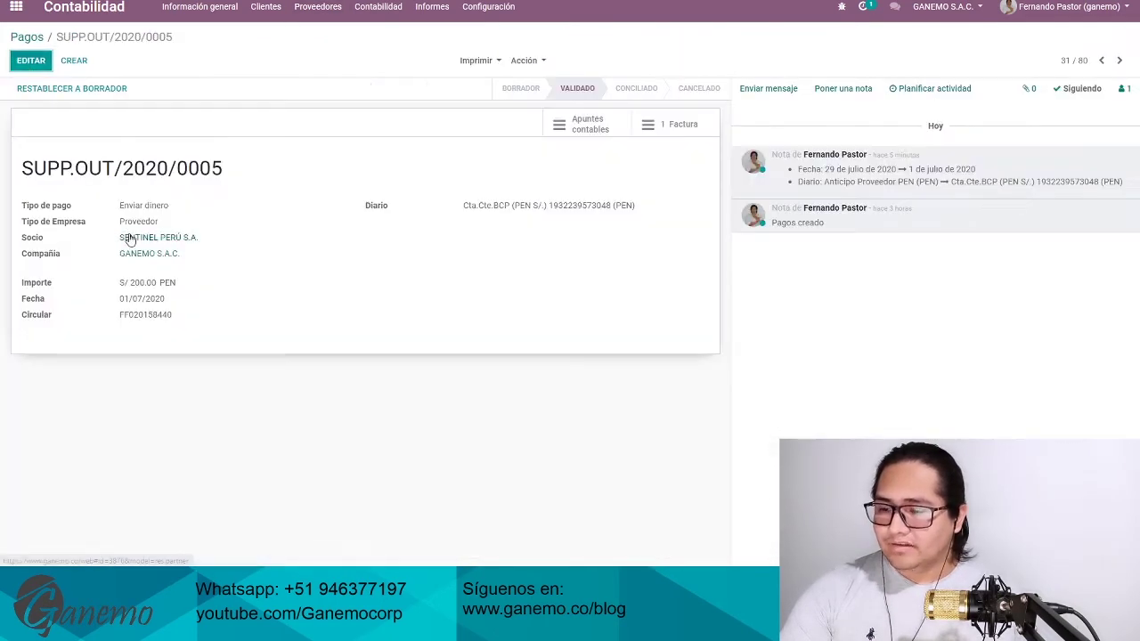
{"action": "left_click", "coordinate": [29, 59]}
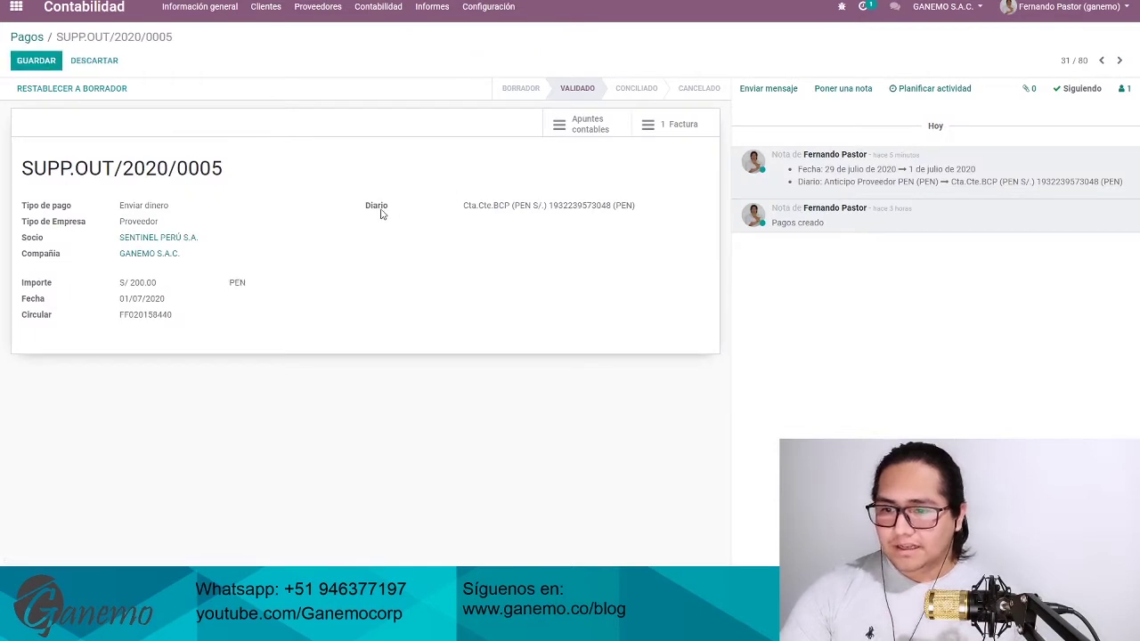
{"action": "left_click_drag", "start_coordinate": [368, 210], "coordinate": [630, 205]}
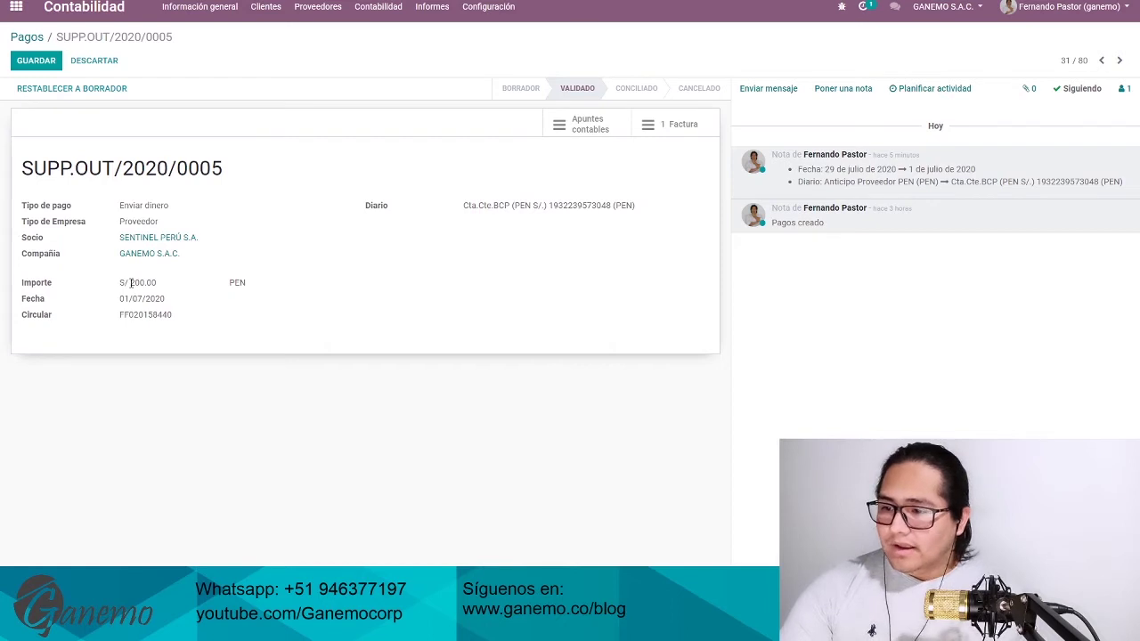
{"action": "left_click_drag", "start_coordinate": [131, 282], "coordinate": [157, 283]}
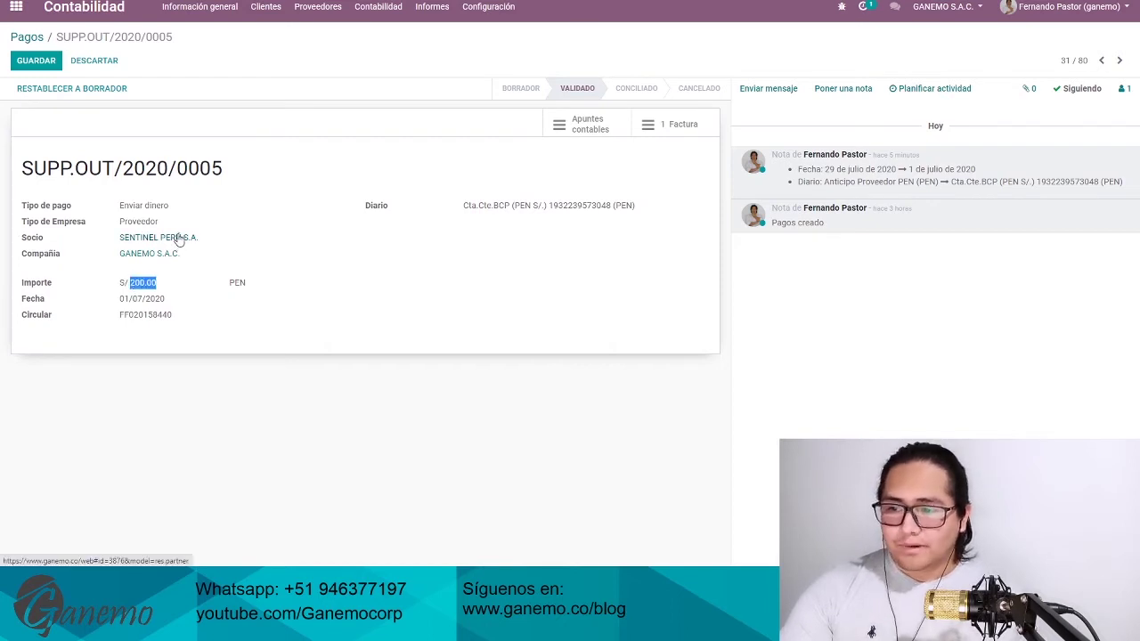
{"action": "left_click_drag", "start_coordinate": [110, 189], "coordinate": [541, 318]}
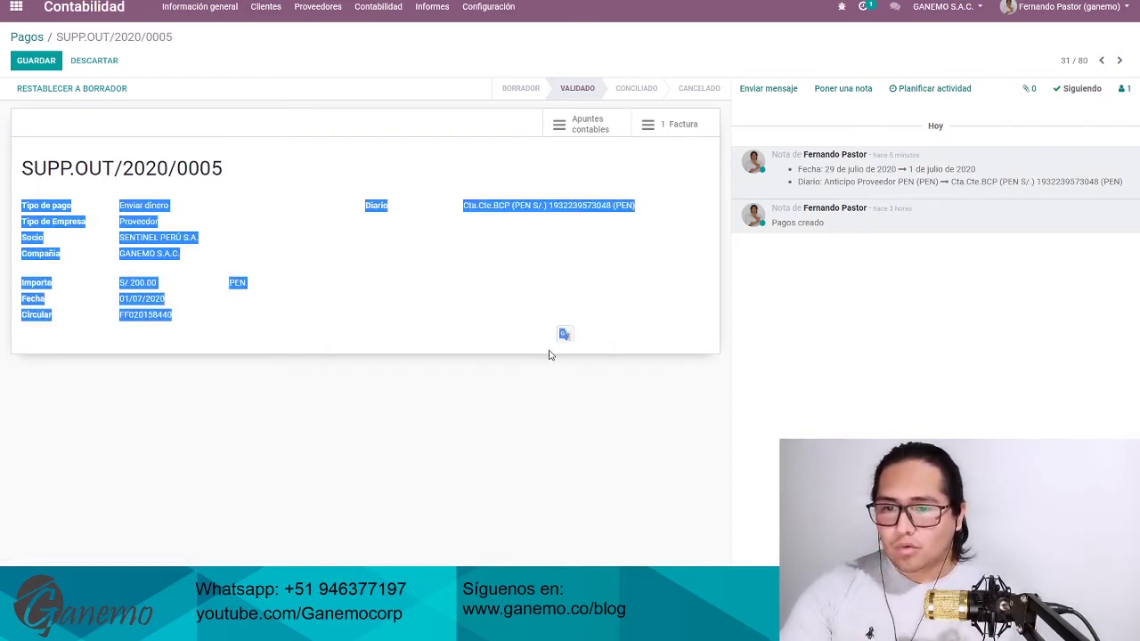
{"action": "key", "text": "alt+s"}
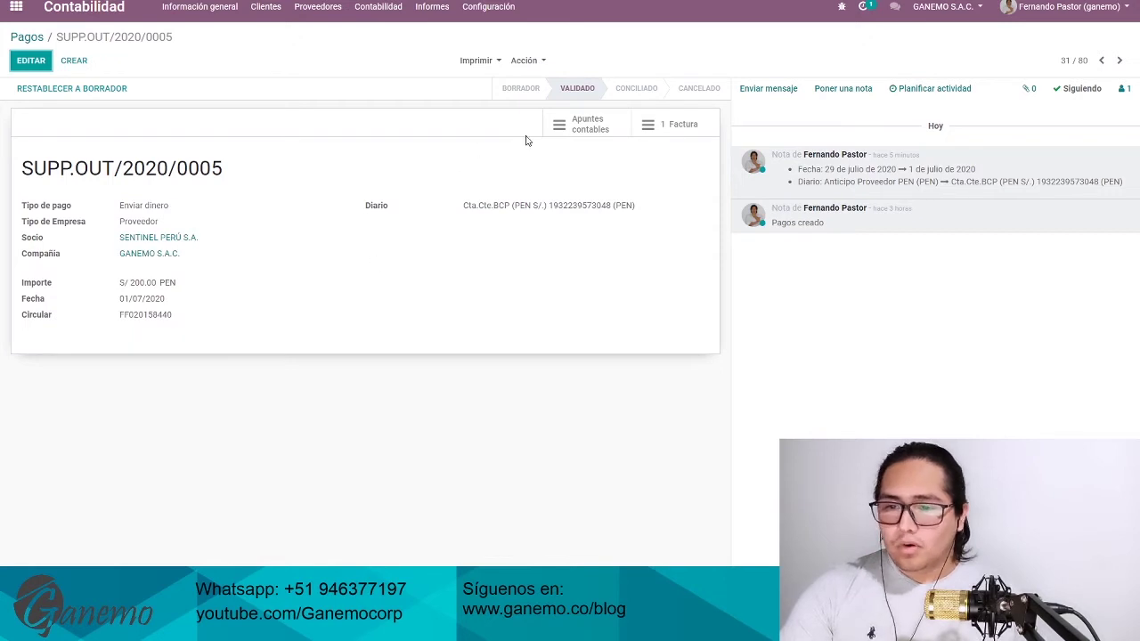
Inspect the accounts in the payment's journal entries and return to the payment to check its partner
{"action": "left_click", "coordinate": [577, 127]}
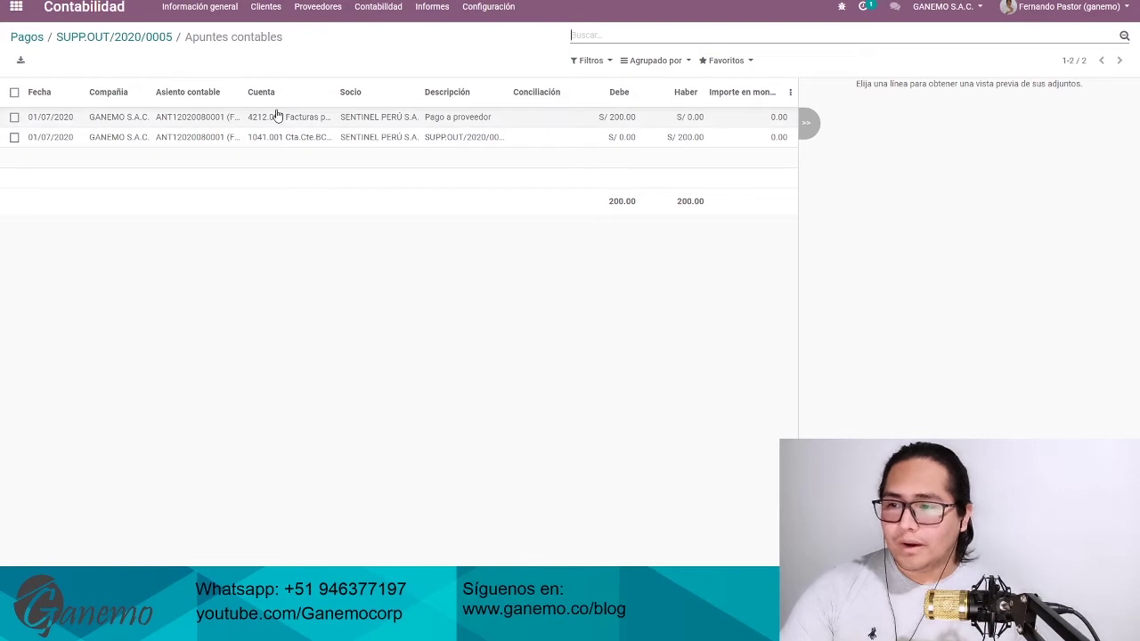
{"action": "left_click", "coordinate": [141, 41]}
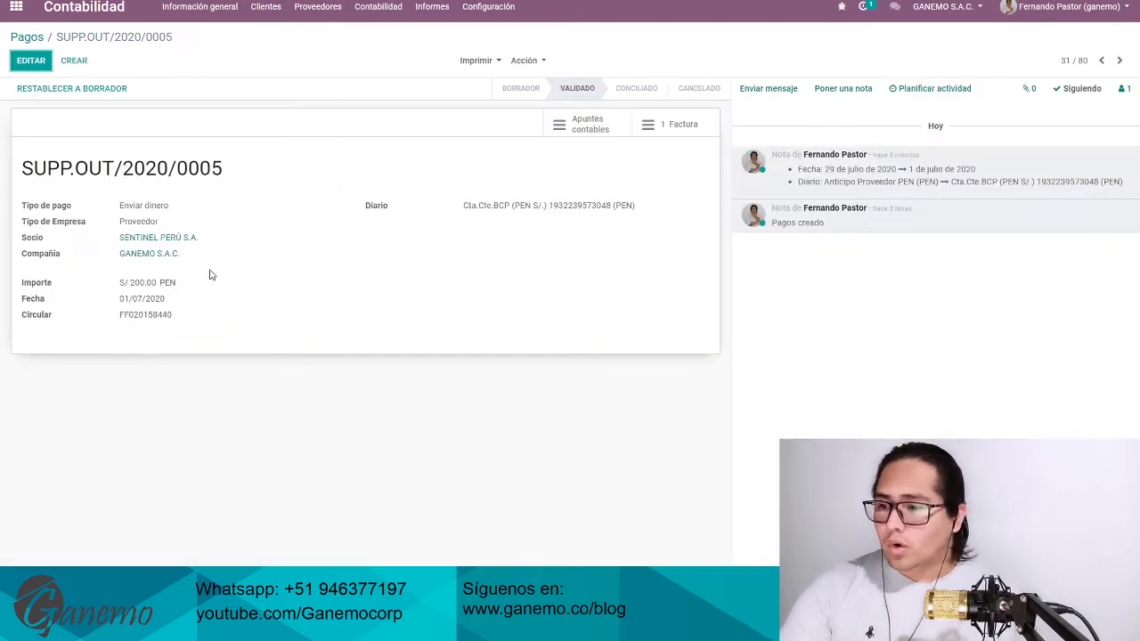
{"action": "left_click_drag", "start_coordinate": [18, 243], "coordinate": [66, 237]}
{"action": "left_click", "coordinate": [257, 287]}
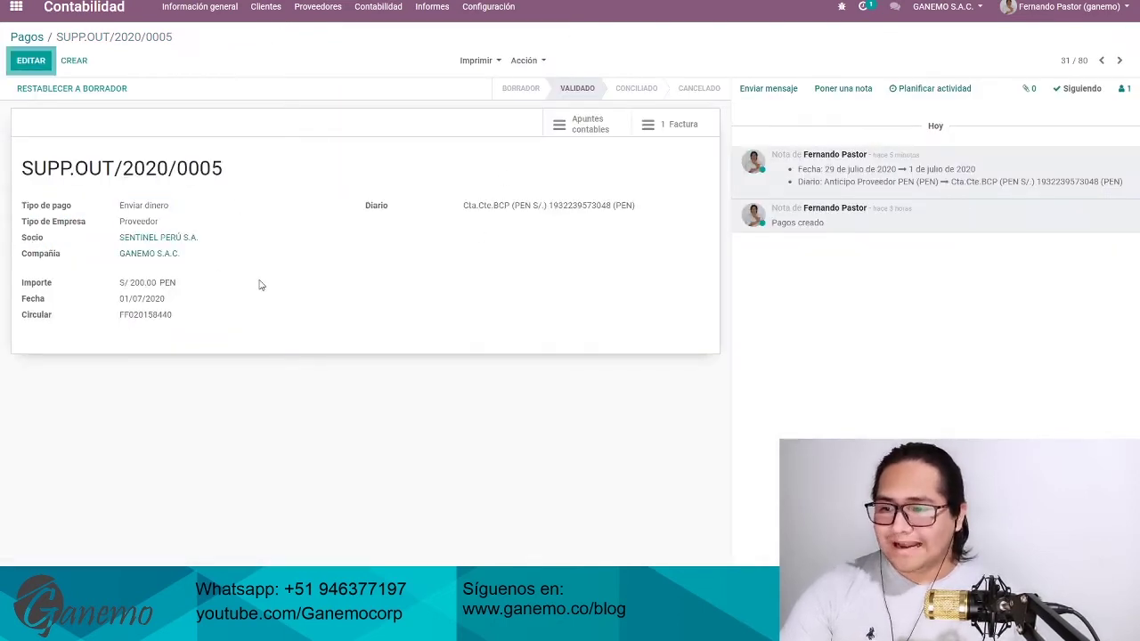
Open the payment's supplier record, examine the payable account in its accounting settings, and return to the payment
{"action": "left_click", "coordinate": [167, 237]}
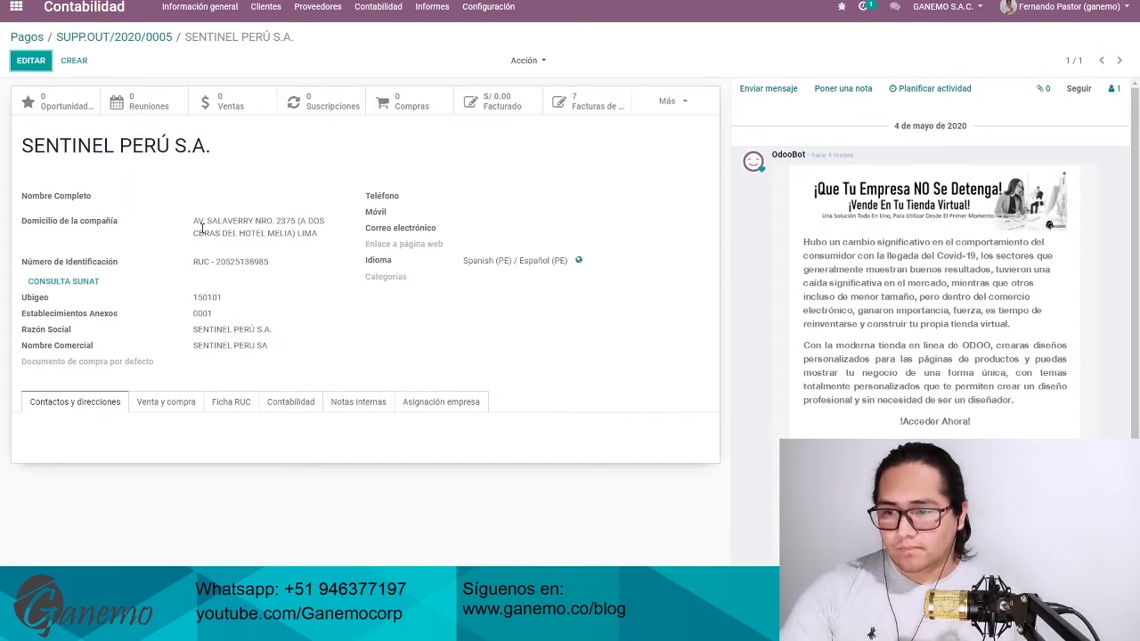
{"action": "left_click", "coordinate": [31, 60]}
{"action": "scroll", "coordinate": [361, 316], "scroll_direction": "down", "scroll_amount": 2}
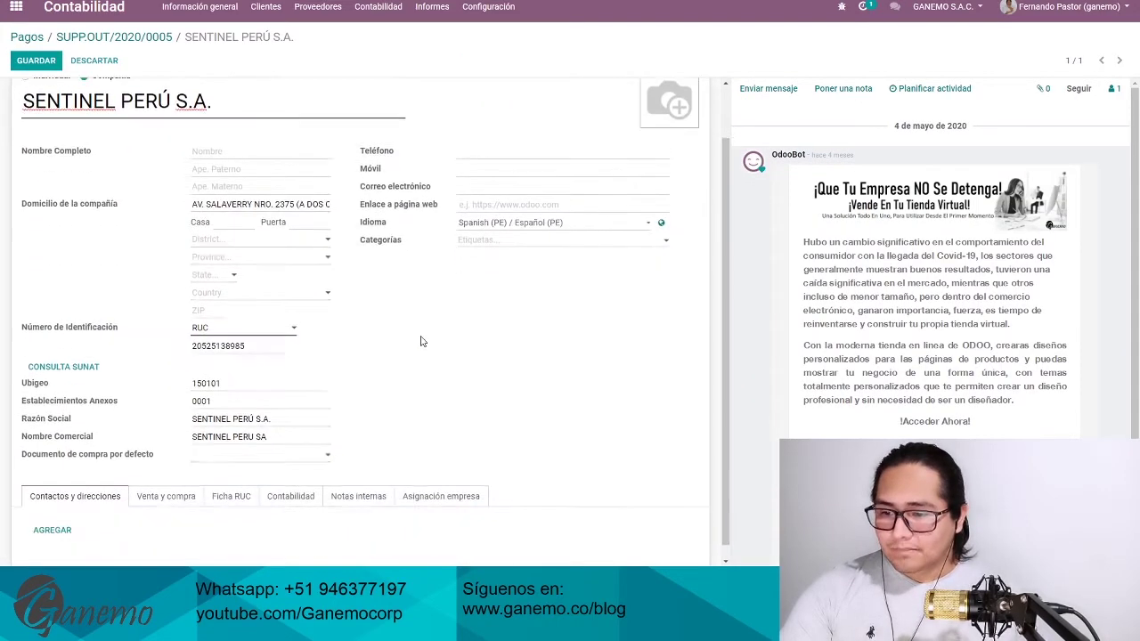
{"action": "left_click", "coordinate": [285, 482]}
{"action": "scroll", "coordinate": [455, 408], "scroll_direction": "down", "scroll_amount": 3}
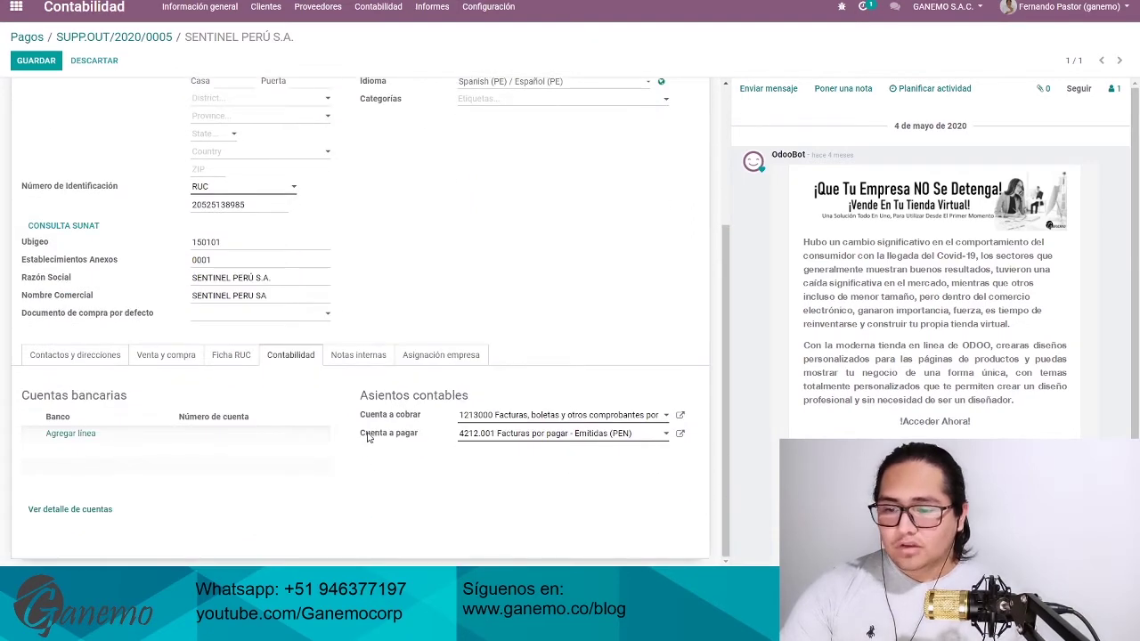
{"action": "left_click_drag", "start_coordinate": [367, 433], "coordinate": [419, 434]}
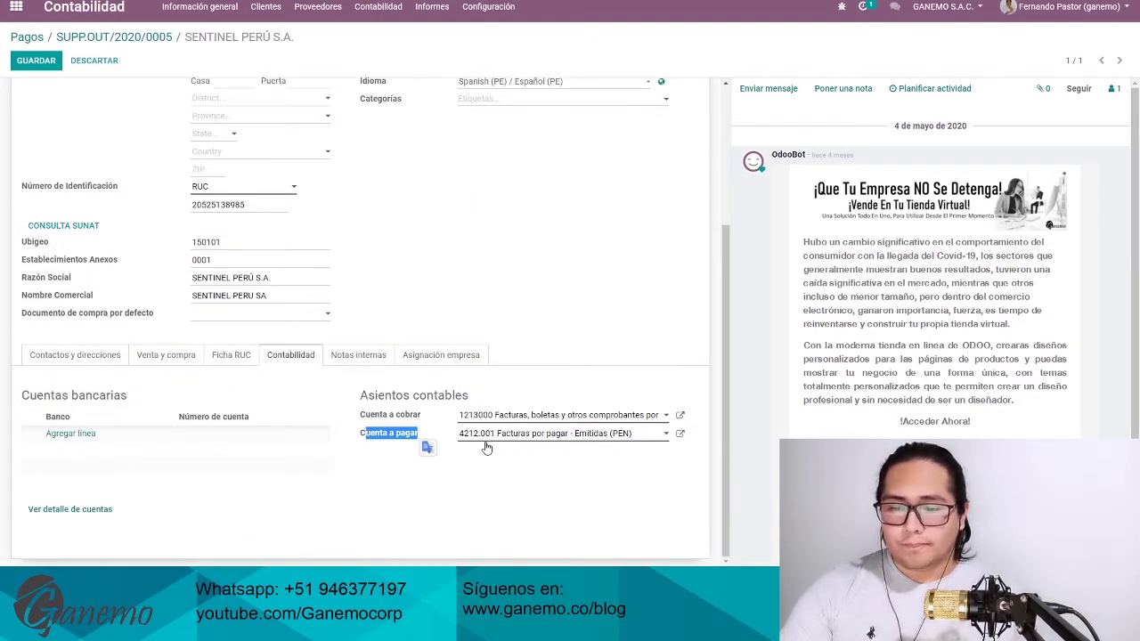
{"action": "left_click", "coordinate": [528, 482]}
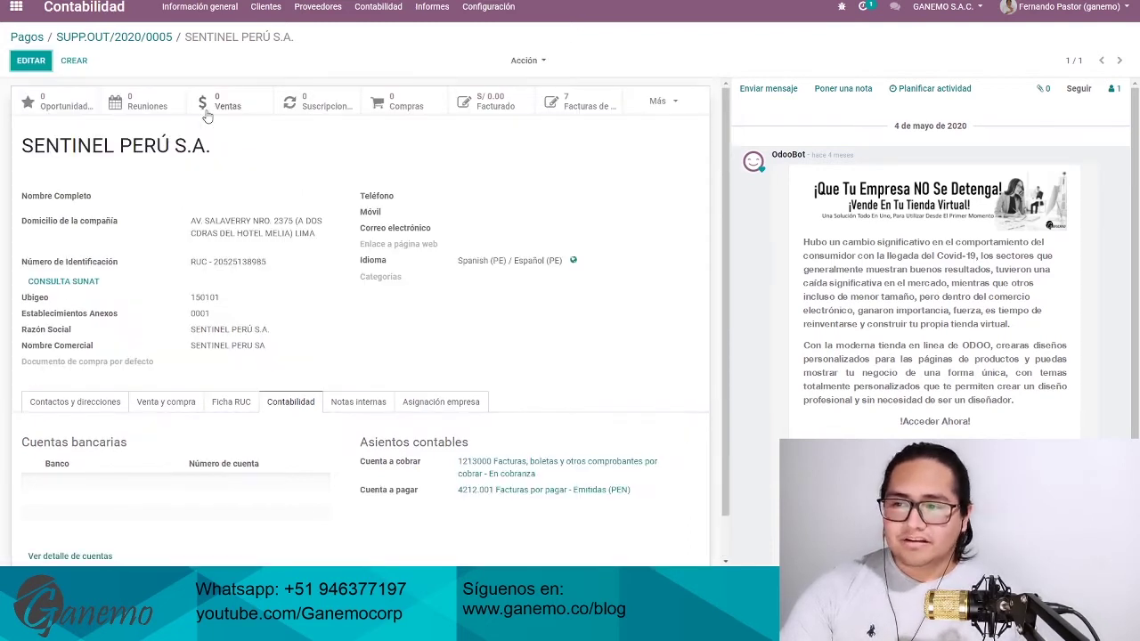
{"action": "left_click", "coordinate": [157, 39]}
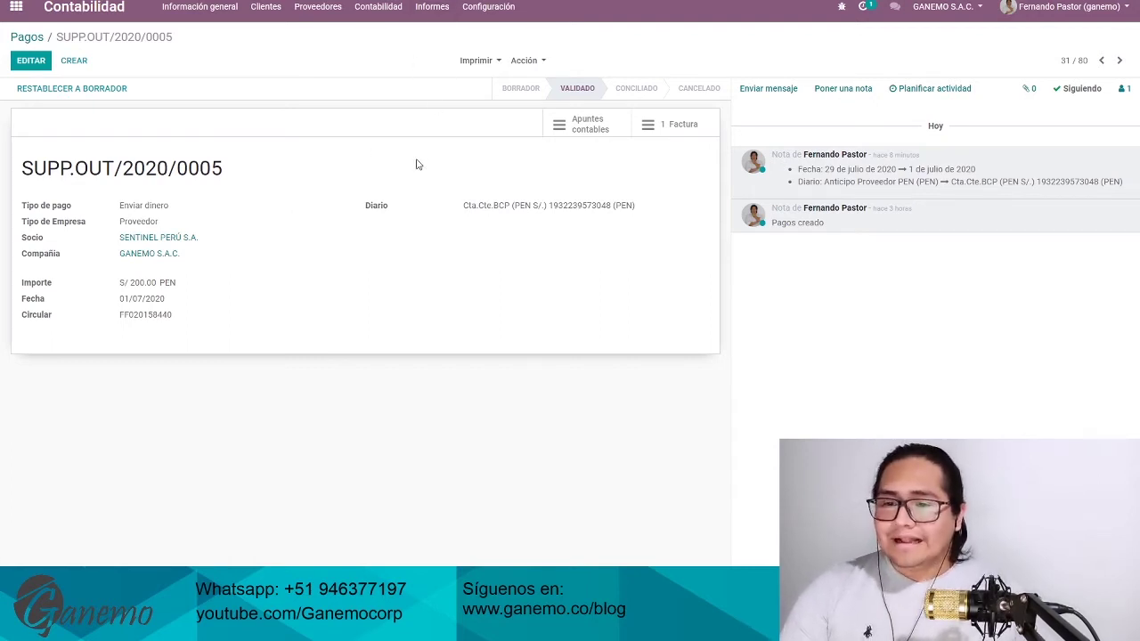
{"action": "left_click", "coordinate": [432, 7]}
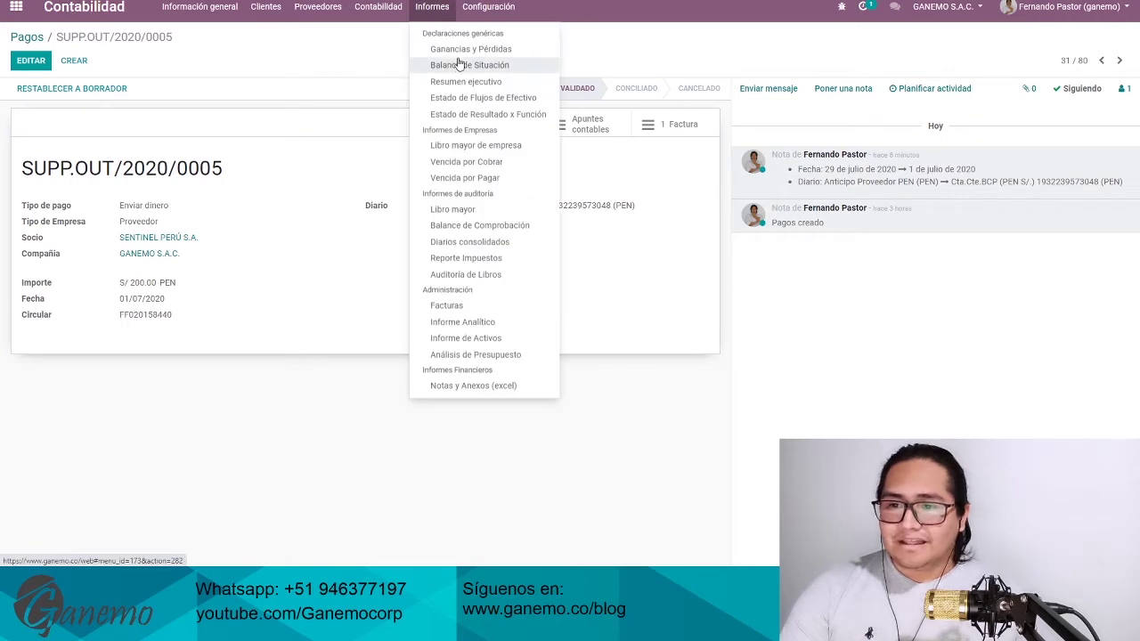
{"action": "left_click", "coordinate": [349, 184]}
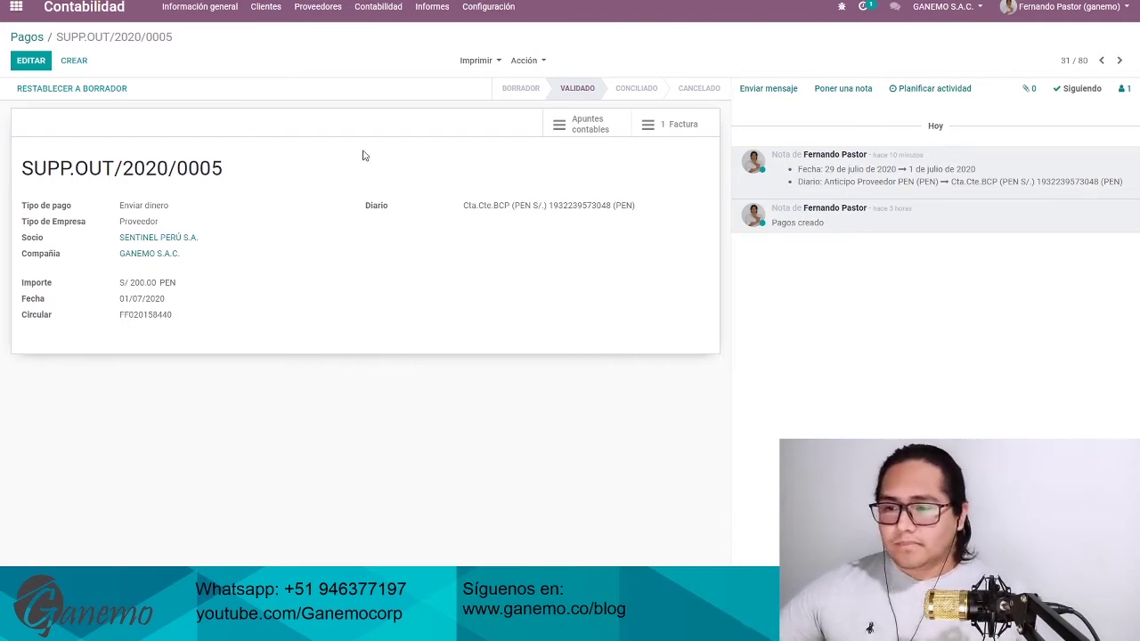
Reopen the 29/07/2020 Sentinel Perú supplier invoice and review its totals and applied payment
{"action": "left_click", "coordinate": [319, 18]}
{"action": "left_click", "coordinate": [343, 48]}
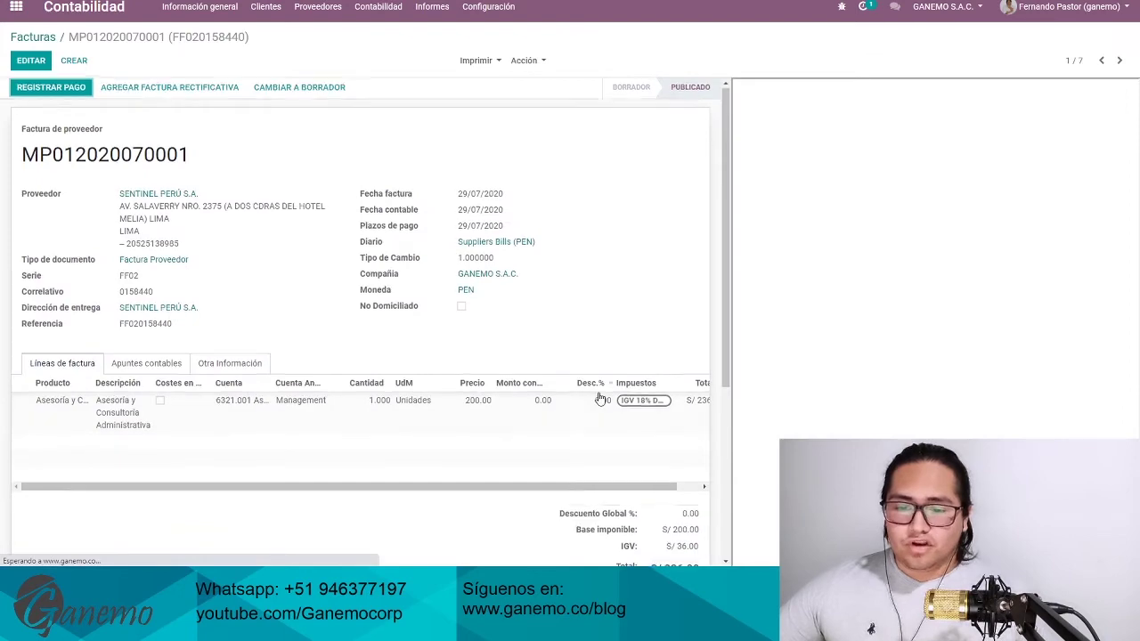
{"action": "scroll", "coordinate": [623, 383], "scroll_direction": "down", "scroll_amount": 3}
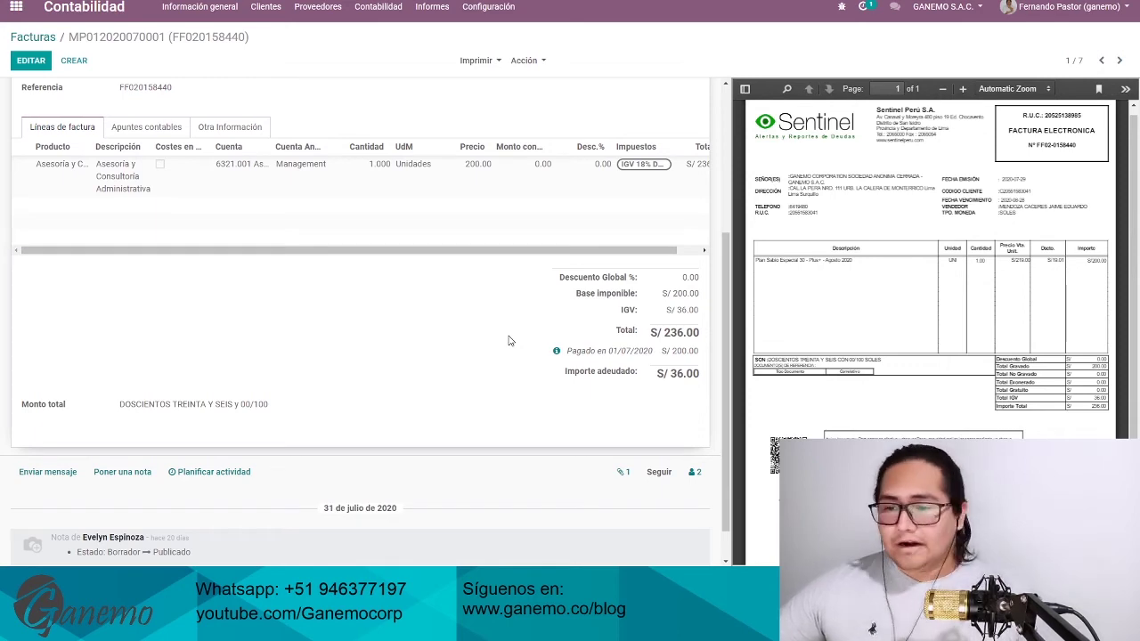
{"action": "scroll", "coordinate": [340, 355], "scroll_direction": "up", "scroll_amount": 3}
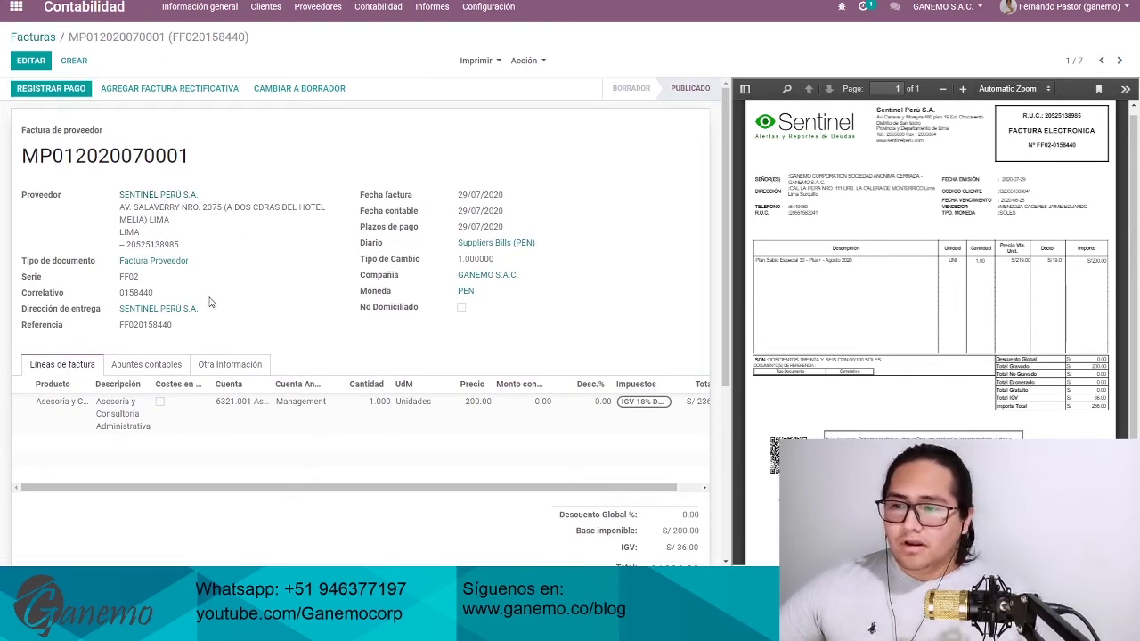
Set the invoice supplier's payable account to 422.0001 Anticipos a proveedores and save the supplier record
{"action": "left_click", "coordinate": [146, 194]}
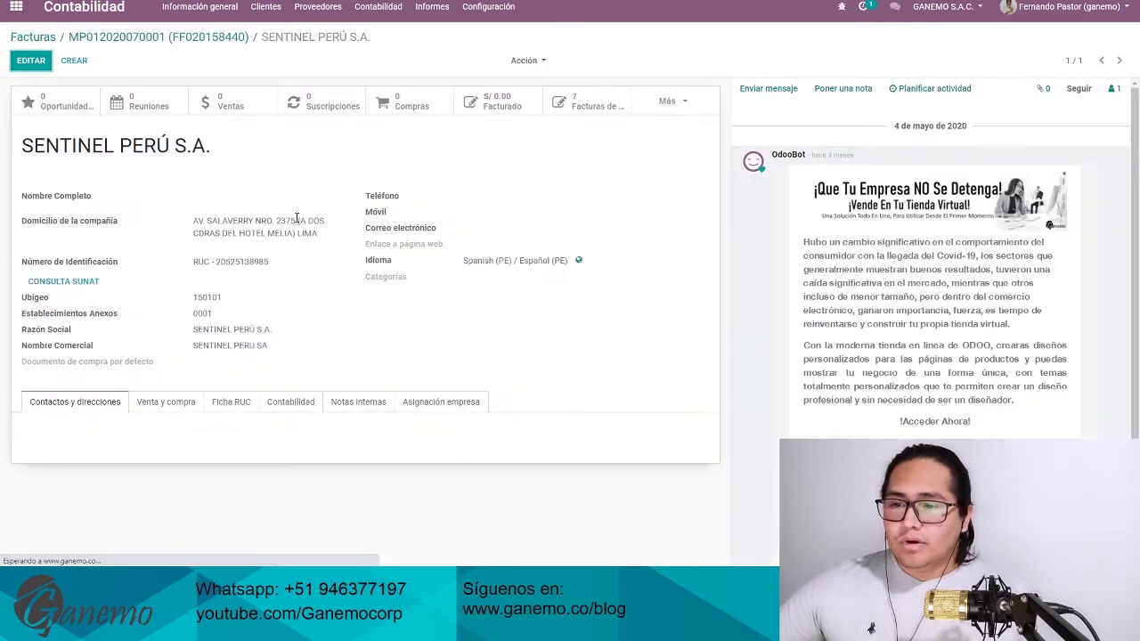
{"action": "left_click", "coordinate": [30, 60]}
{"action": "scroll", "coordinate": [294, 463], "scroll_direction": "down", "scroll_amount": 1}
{"action": "left_click", "coordinate": [290, 482]}
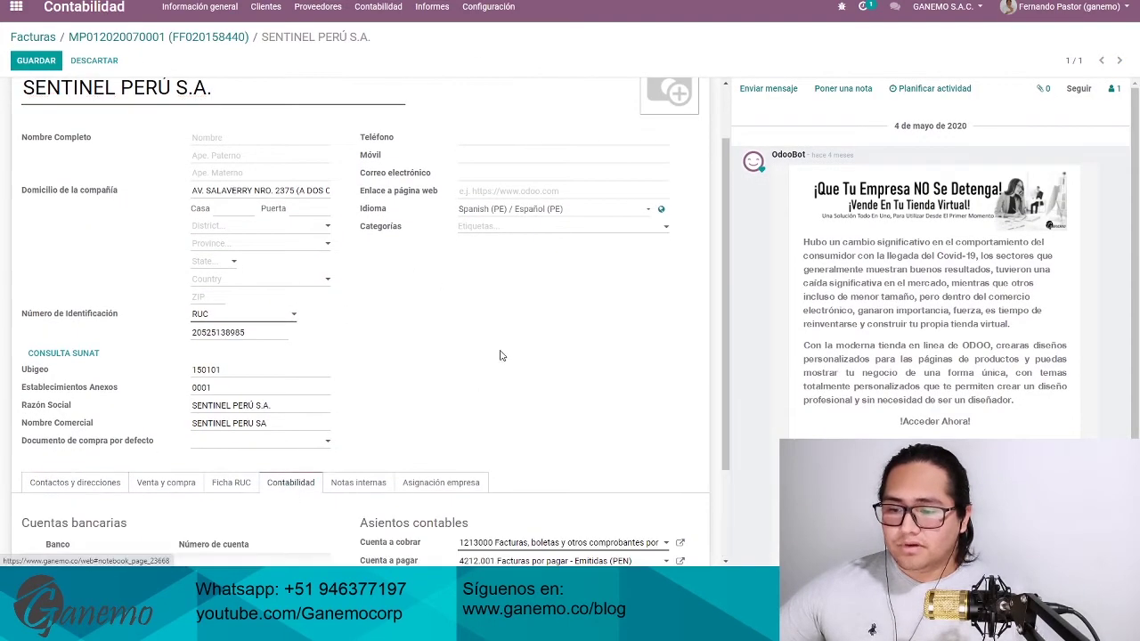
{"action": "scroll", "coordinate": [519, 447], "scroll_direction": "down", "scroll_amount": 2}
{"action": "left_click", "coordinate": [525, 434]}
{"action": "type", "text": "422"}
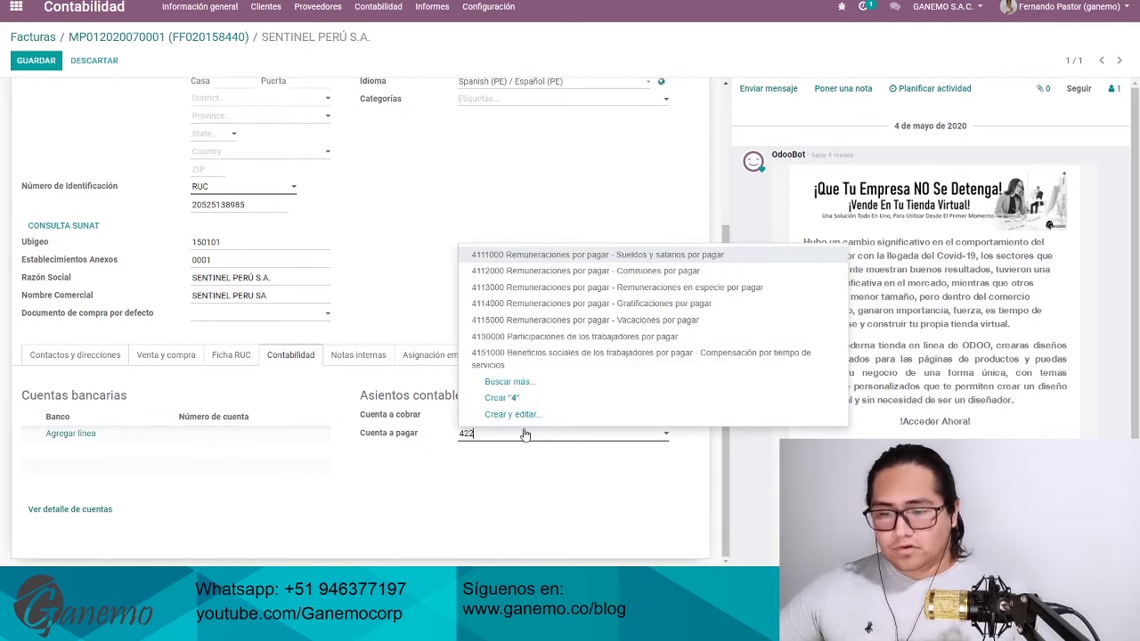
{"action": "left_click", "coordinate": [554, 456]}
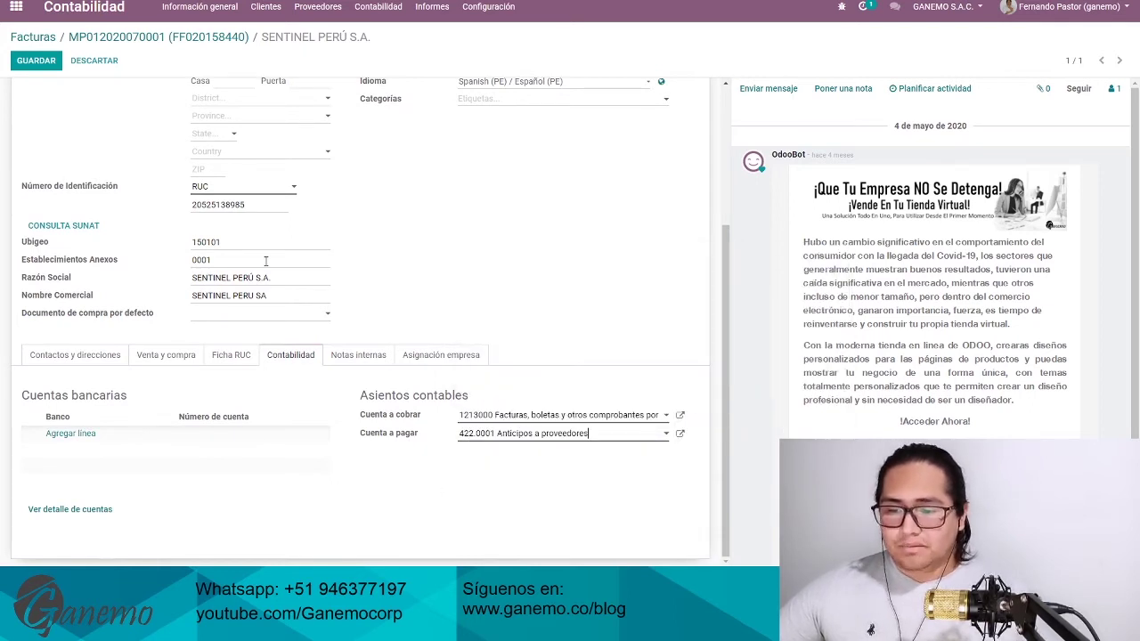
{"action": "left_click", "coordinate": [35, 60]}
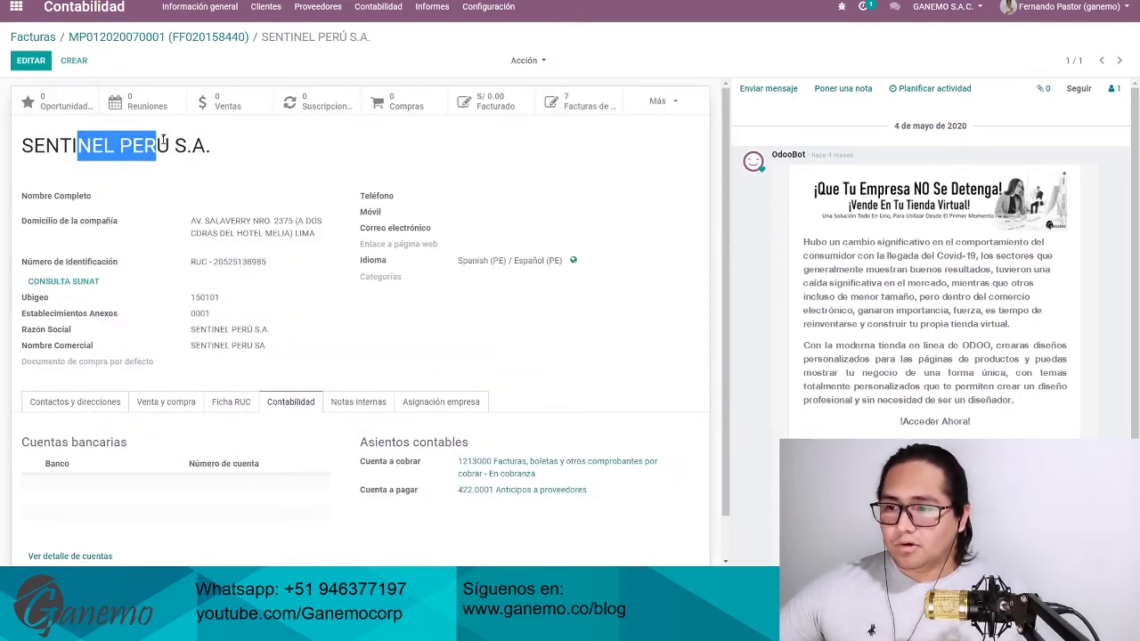
Open the validated 01/07/2020 Sentinel Perú supplier payment of S/ 200.00 and reset it to draft
{"action": "key", "text": "alt+Left"}
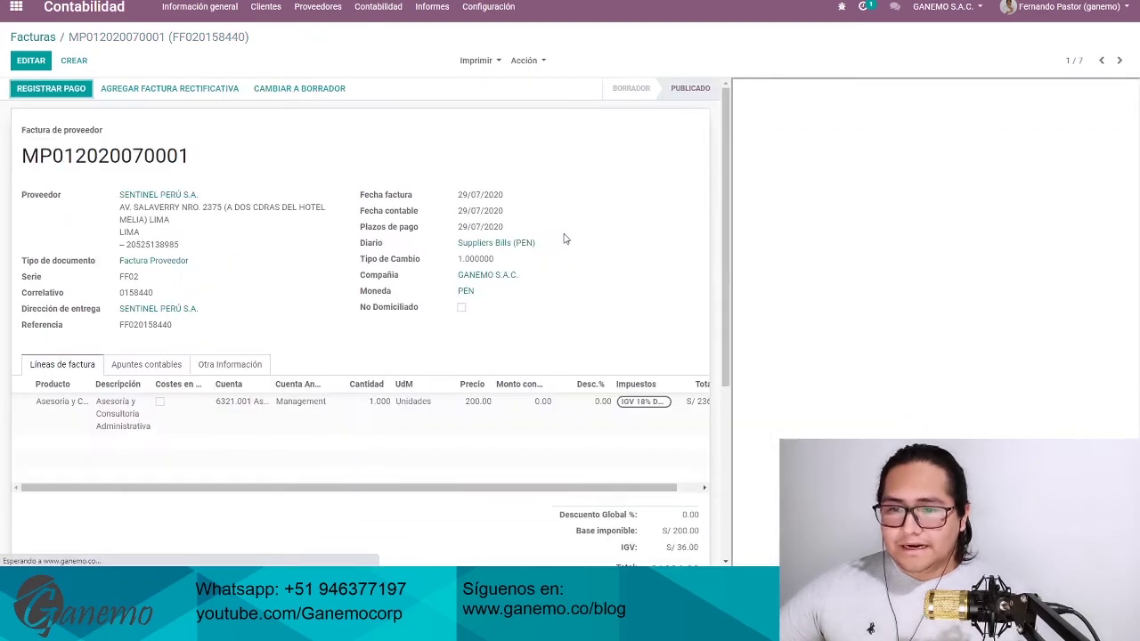
{"action": "left_click", "coordinate": [318, 7]}
{"action": "left_click", "coordinate": [342, 80]}
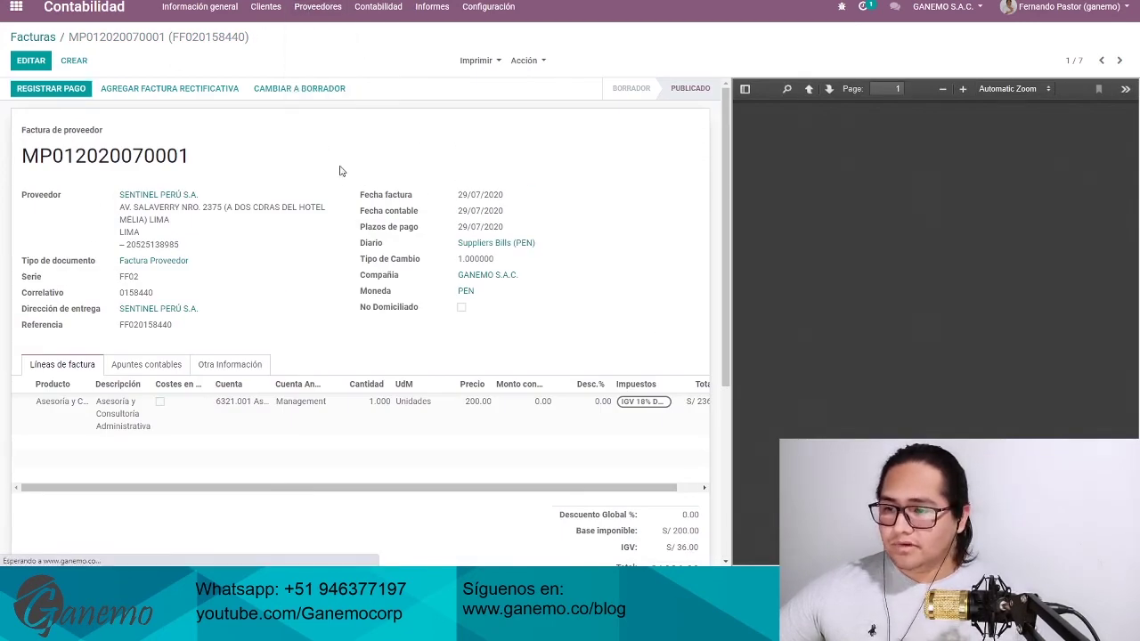
{"action": "scroll", "coordinate": [250, 280], "scroll_direction": "down", "scroll_amount": 5}
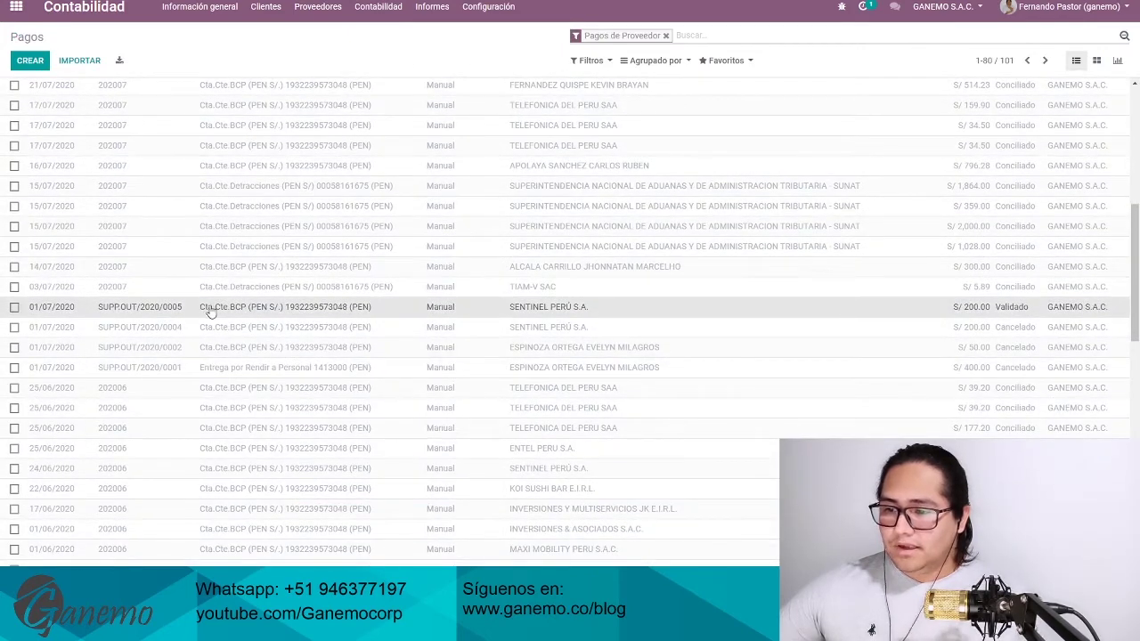
{"action": "left_click", "coordinate": [140, 306]}
{"action": "left_click", "coordinate": [71, 88]}
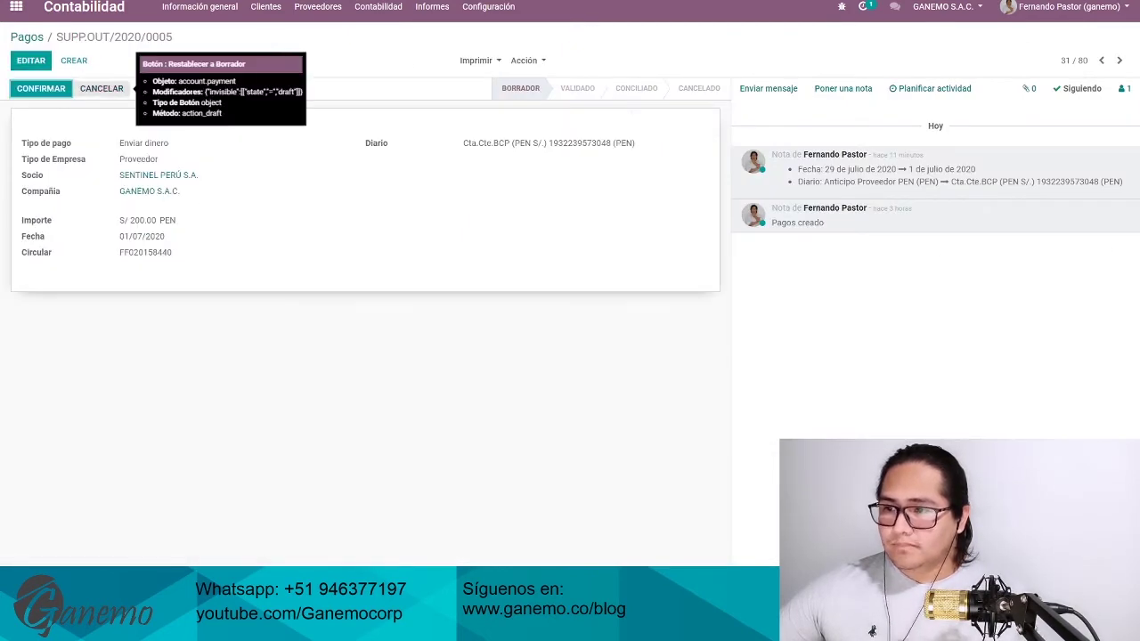
Check the Sentinel supplier invoice list, return to the supplier payments and open the 01/07/2020 Sentinel Perú draft payment for editing
{"action": "left_click", "coordinate": [318, 7]}
{"action": "left_click", "coordinate": [317, 34]}
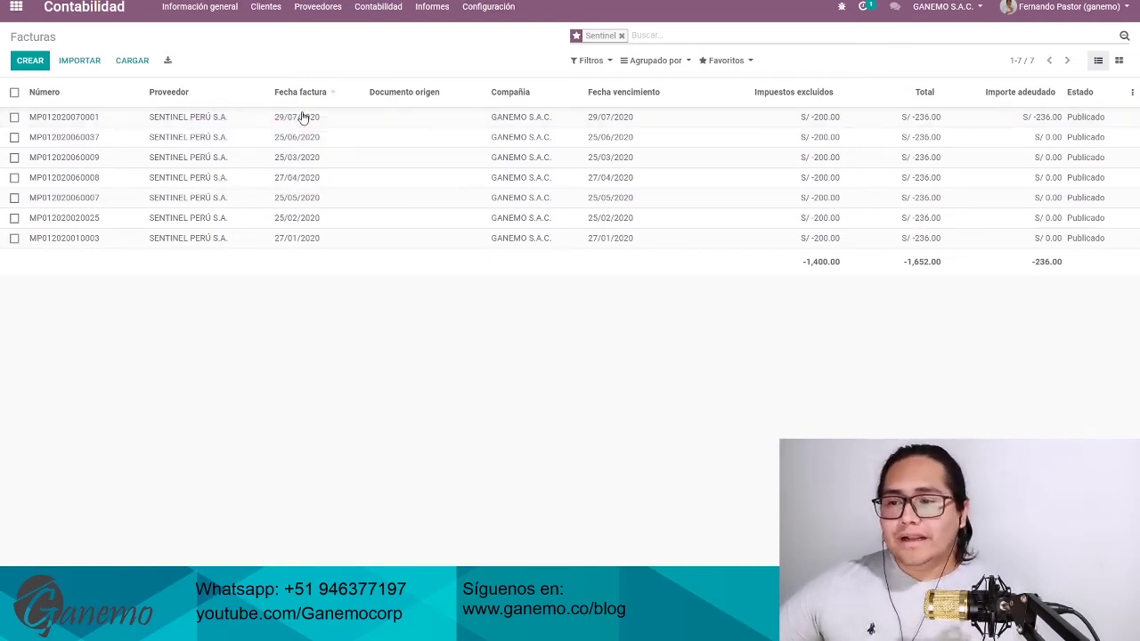
{"action": "left_click", "coordinate": [318, 6]}
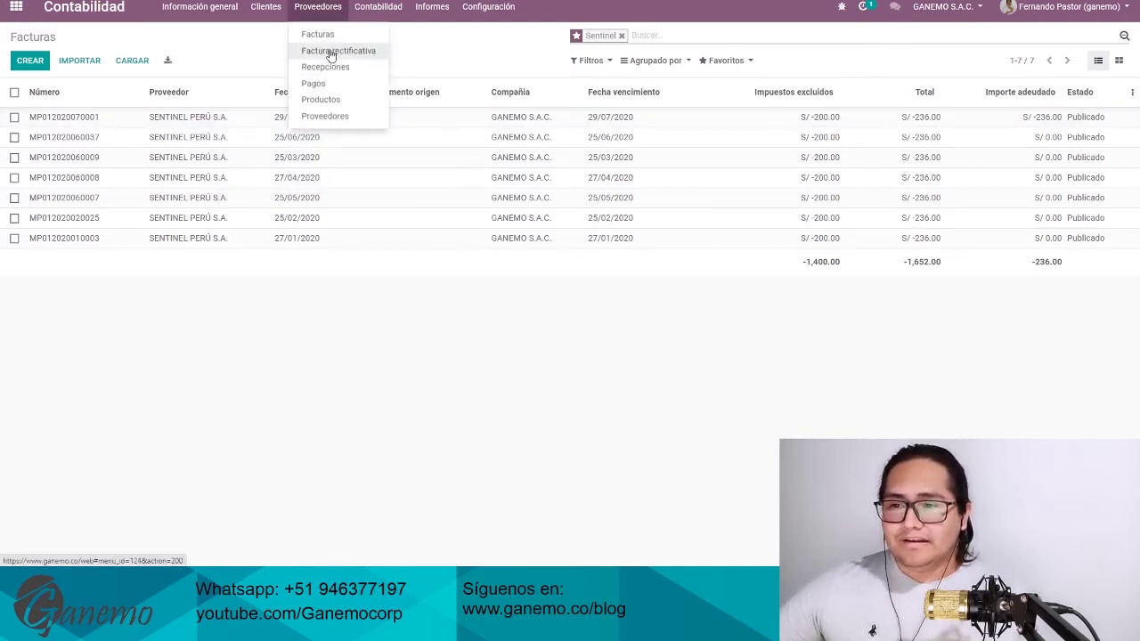
{"action": "left_click", "coordinate": [328, 86]}
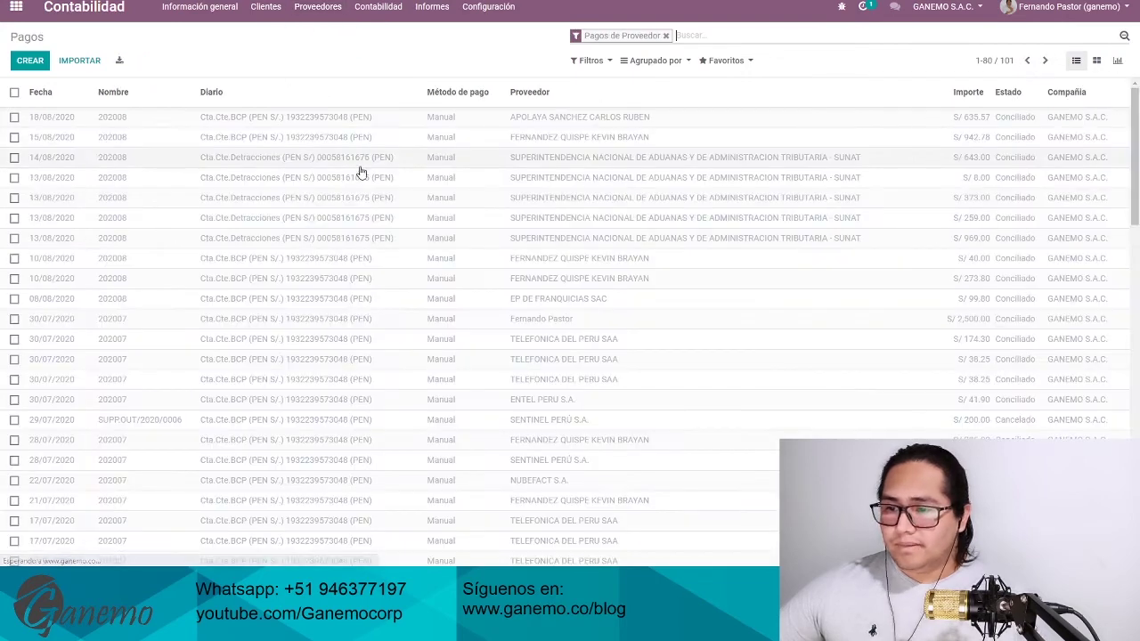
{"action": "scroll", "coordinate": [300, 287], "scroll_direction": "down", "scroll_amount": 10}
{"action": "left_click", "coordinate": [196, 250]}
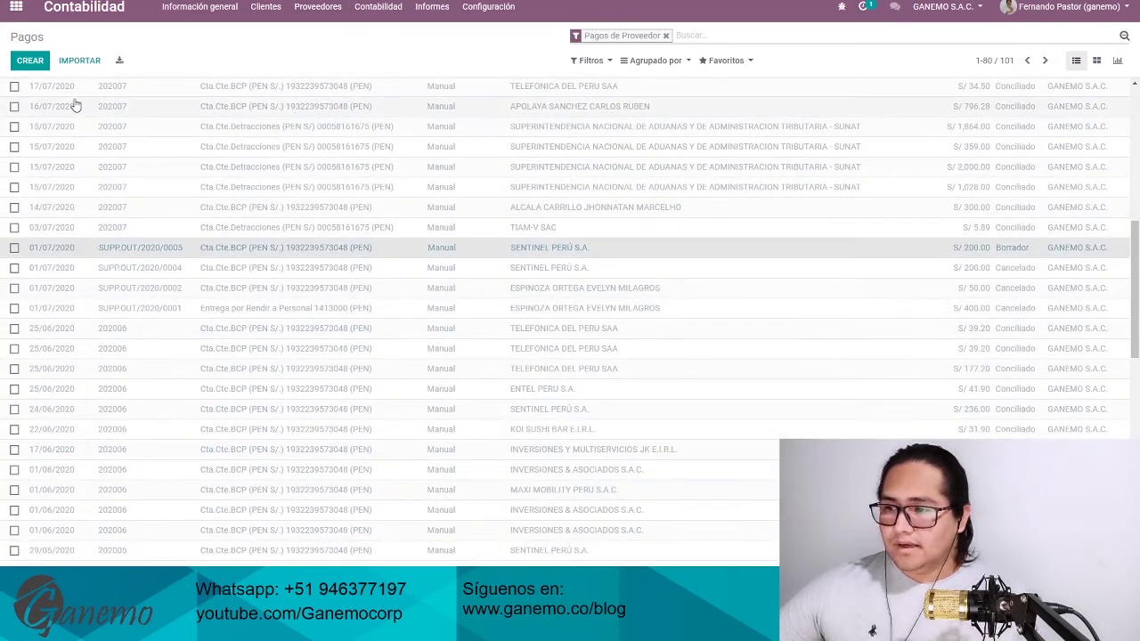
{"action": "left_click", "coordinate": [30, 62]}
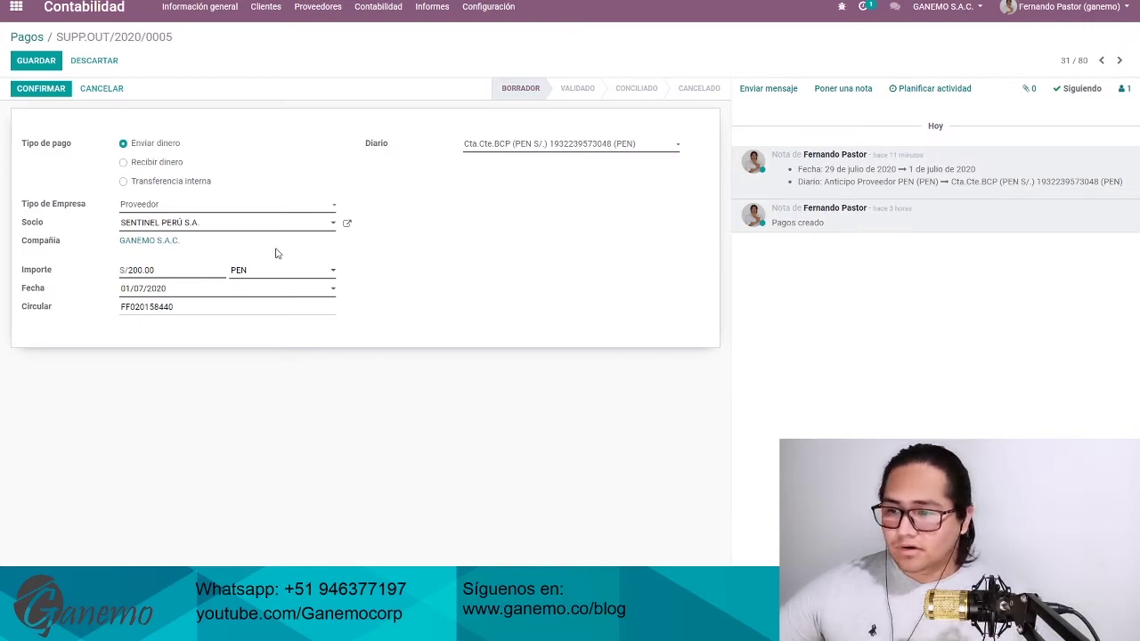
Review the amount, partner, date and payment type of the draft payment
{"action": "left_click_drag", "start_coordinate": [179, 275], "coordinate": [120, 278]}
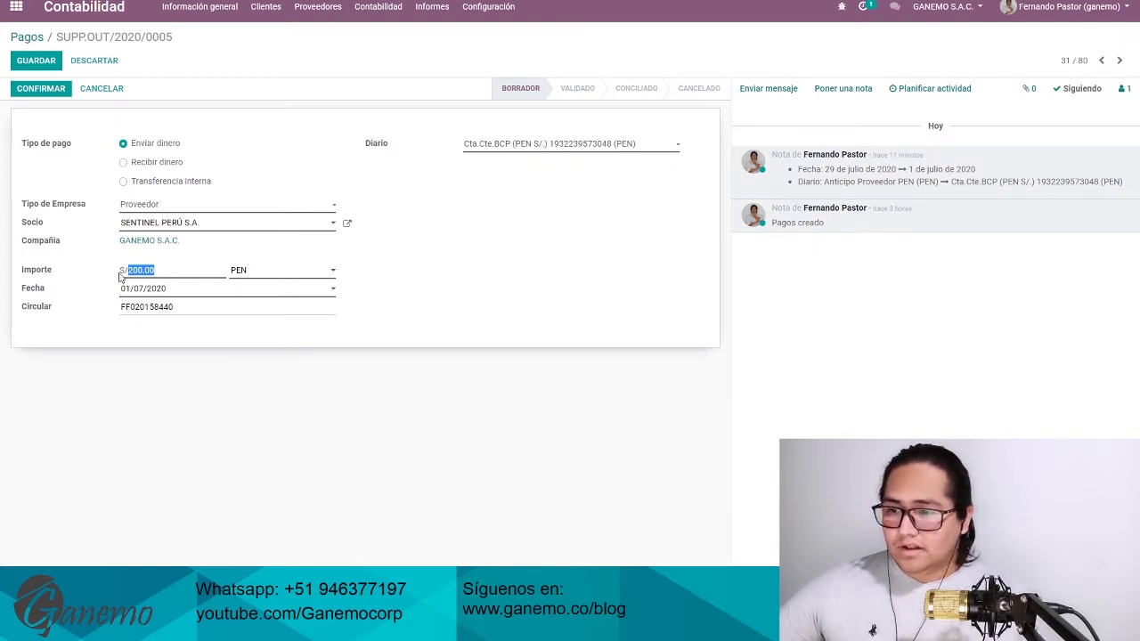
{"action": "left_click", "coordinate": [206, 224]}
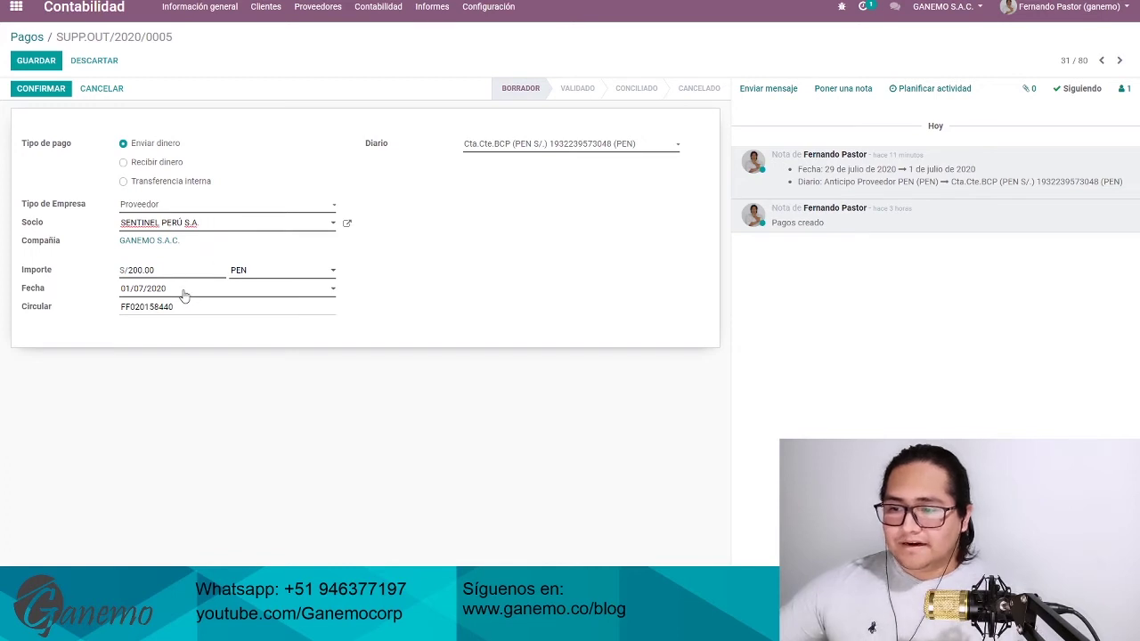
{"action": "left_click_drag", "start_coordinate": [182, 296], "coordinate": [108, 293]}
{"action": "left_click", "coordinate": [352, 372]}
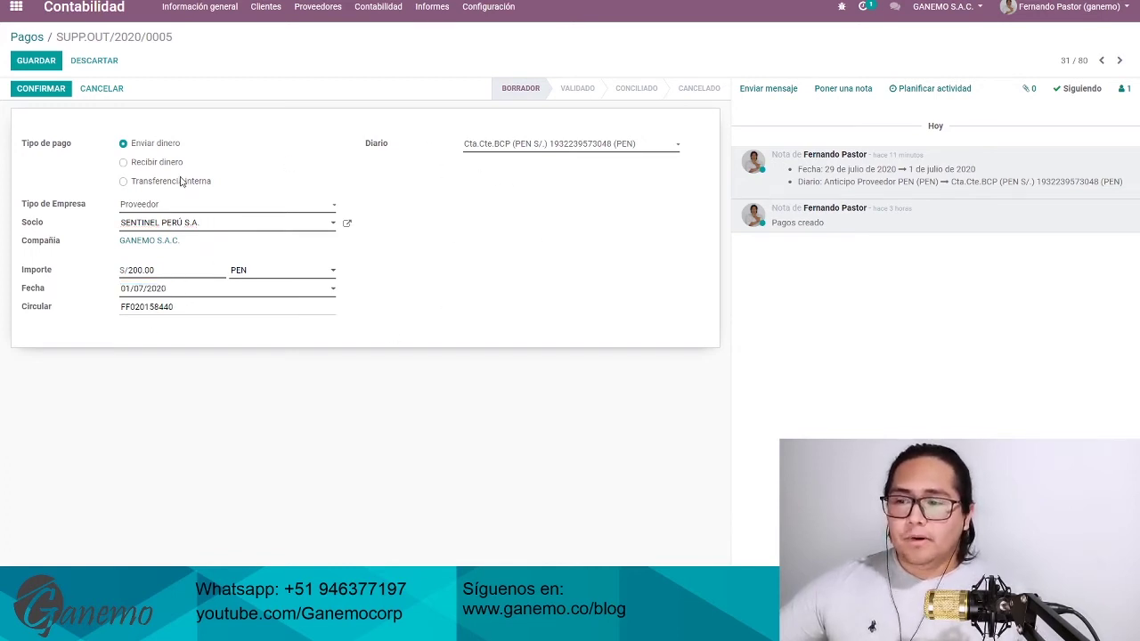
{"action": "left_click_drag", "start_coordinate": [19, 227], "coordinate": [36, 227]}
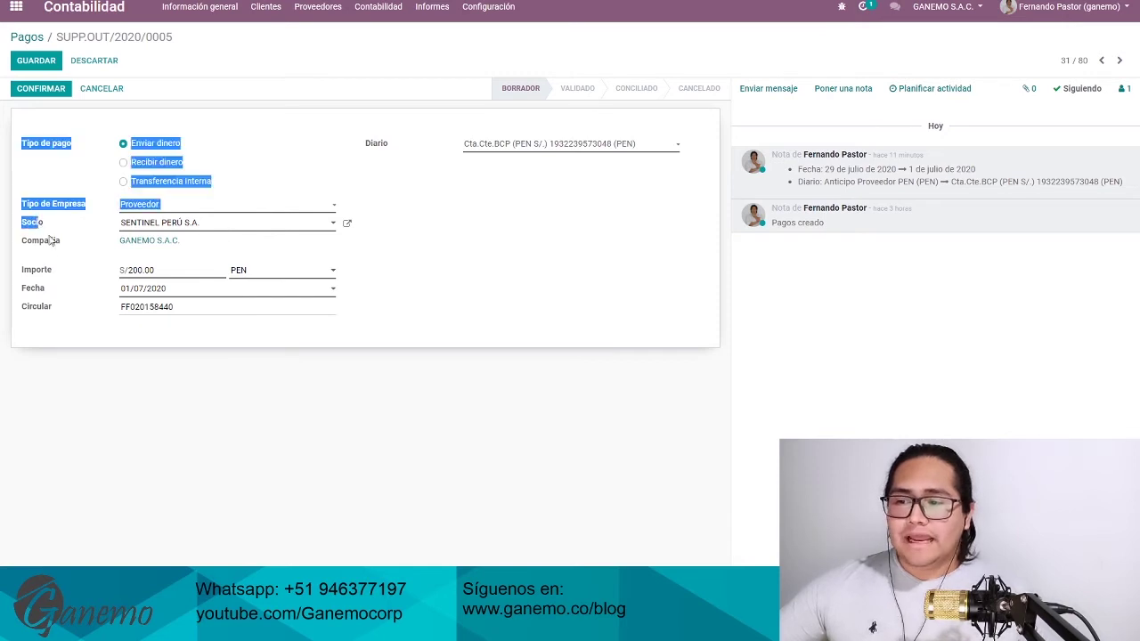
{"action": "left_click", "coordinate": [464, 315]}
Confirm the Sentinel Perú payment, inspect its journal items and return to the payment
{"action": "left_click", "coordinate": [27, 90]}
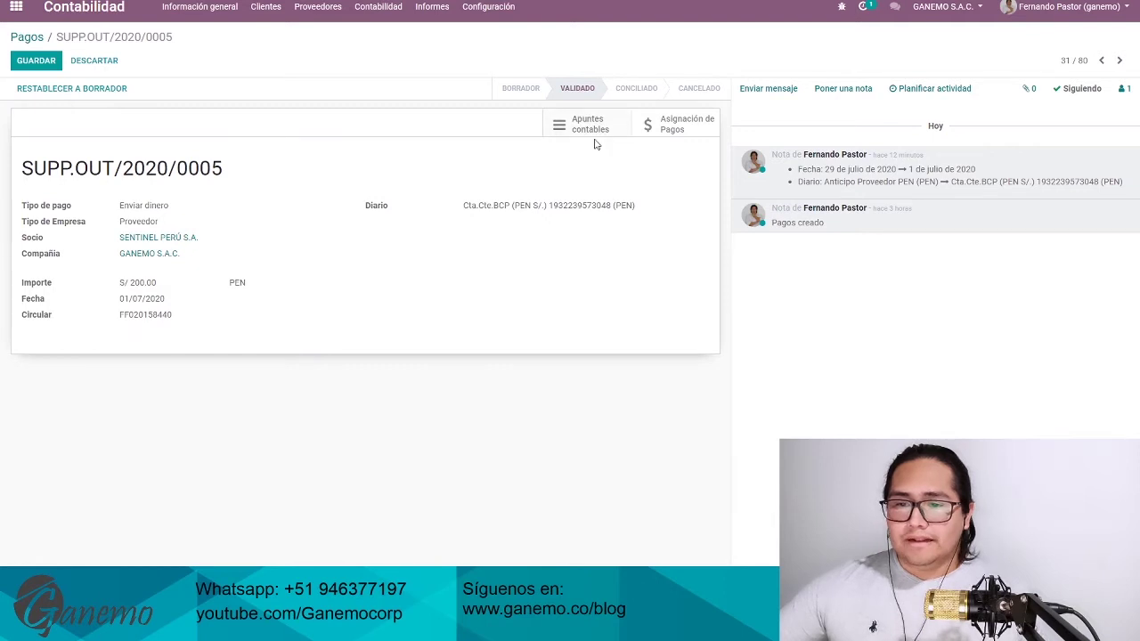
{"action": "left_click", "coordinate": [596, 129]}
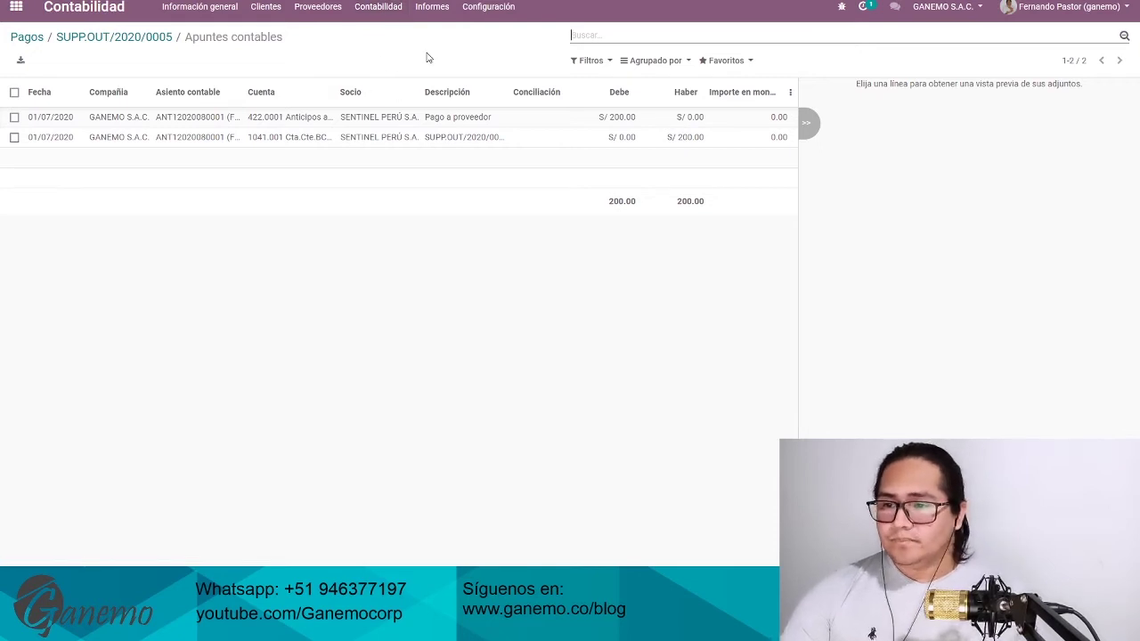
{"action": "left_click", "coordinate": [152, 40]}
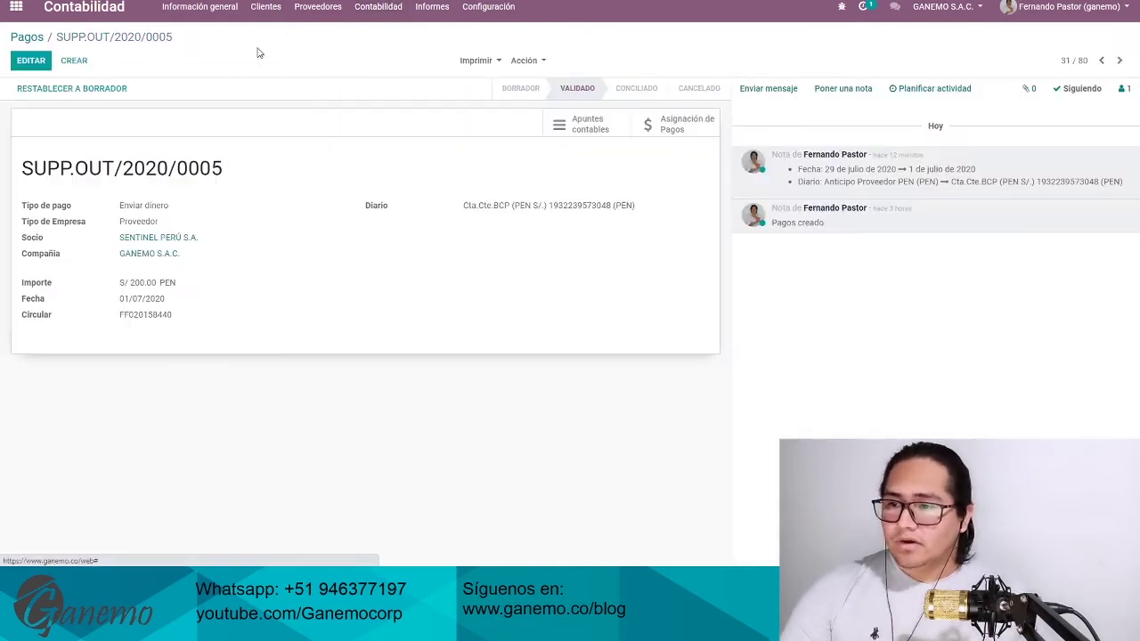
Reopen the 29/07/2020 Sentinel Perú supplier invoice and review its totals, journal items and invoice lines
{"action": "left_click", "coordinate": [334, 18]}
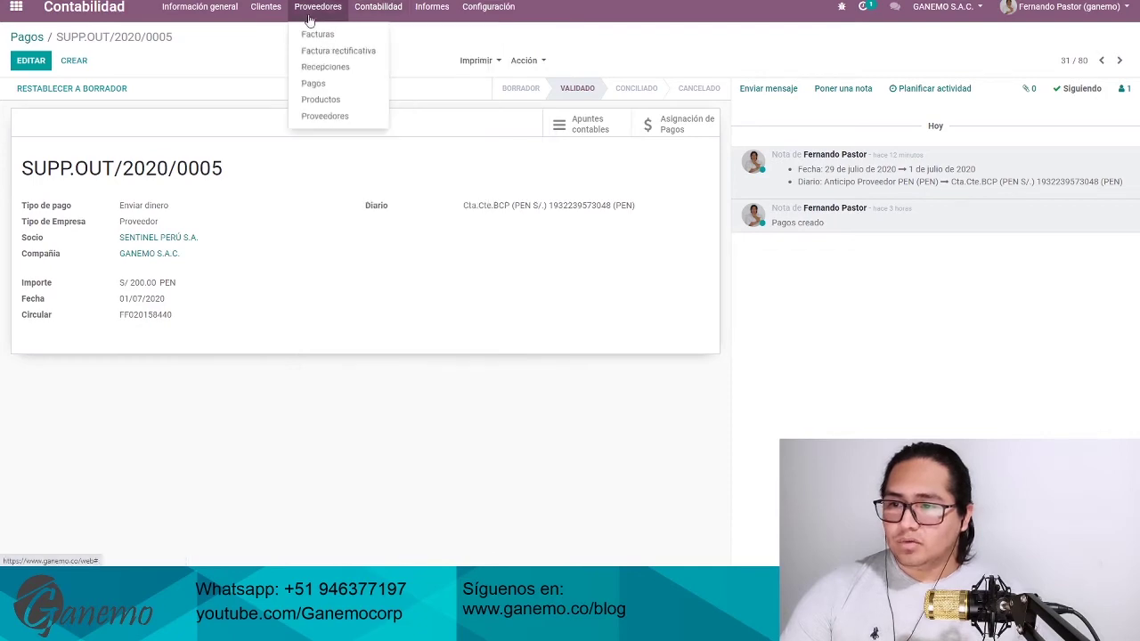
{"action": "left_click", "coordinate": [326, 35]}
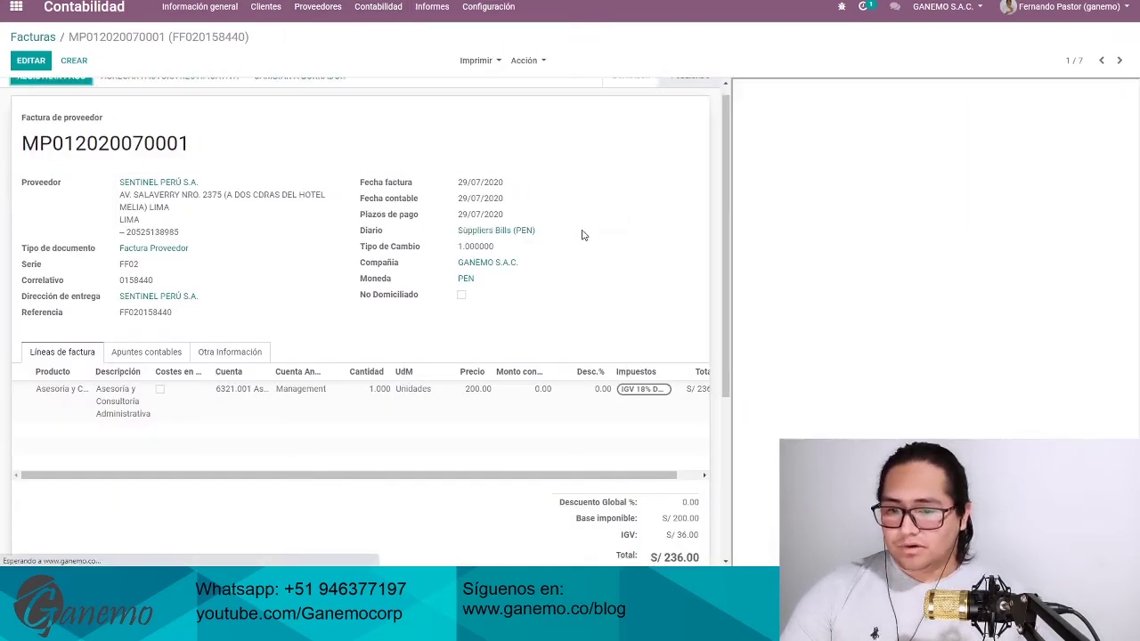
{"action": "scroll", "coordinate": [579, 356], "scroll_direction": "down", "scroll_amount": 3}
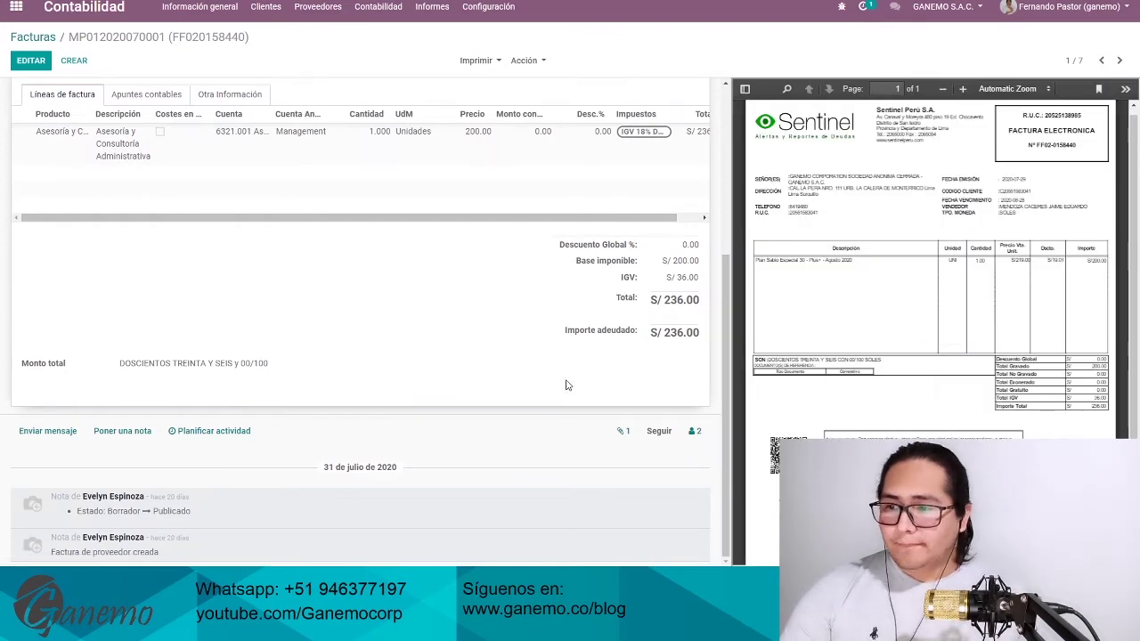
{"action": "left_click", "coordinate": [142, 96]}
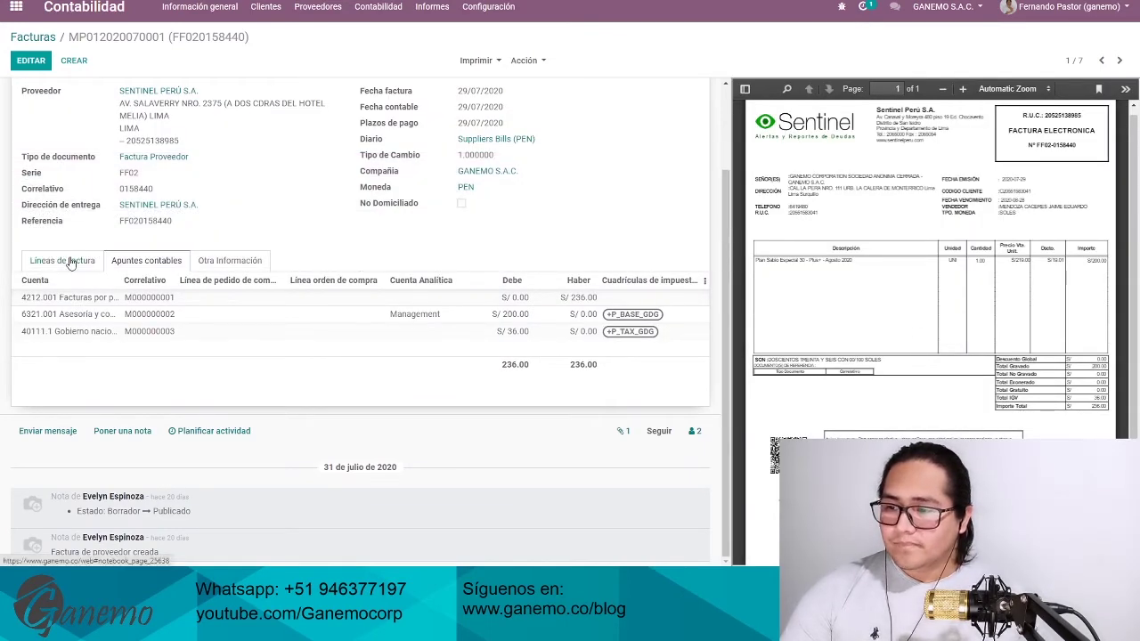
{"action": "left_click", "coordinate": [72, 263]}
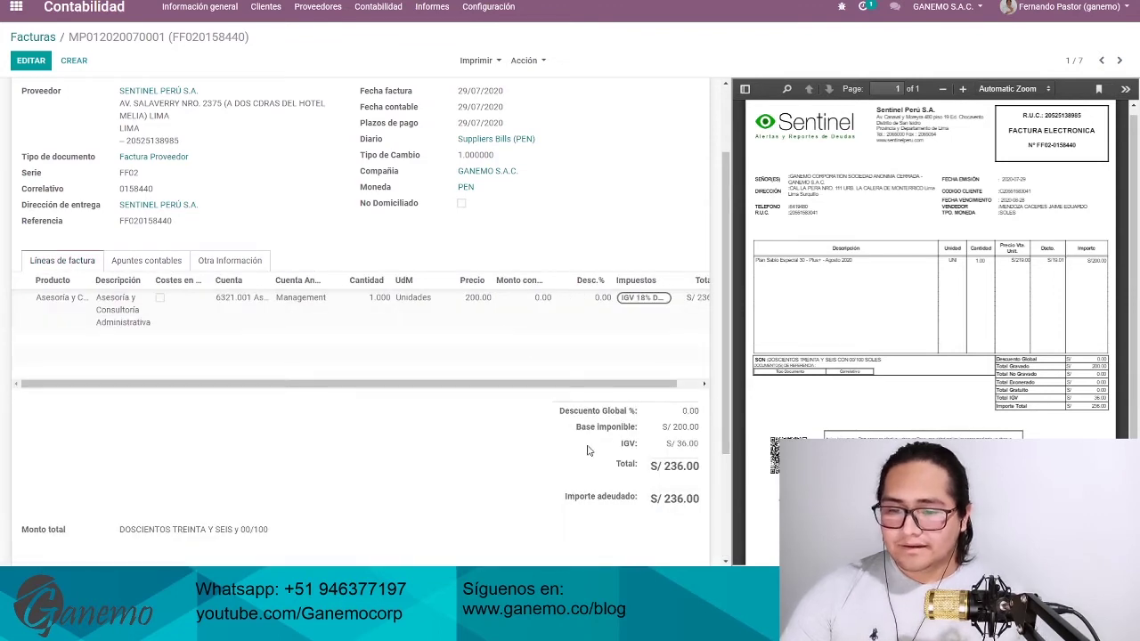
{"action": "scroll", "coordinate": [617, 417], "scroll_direction": "down", "scroll_amount": 2}
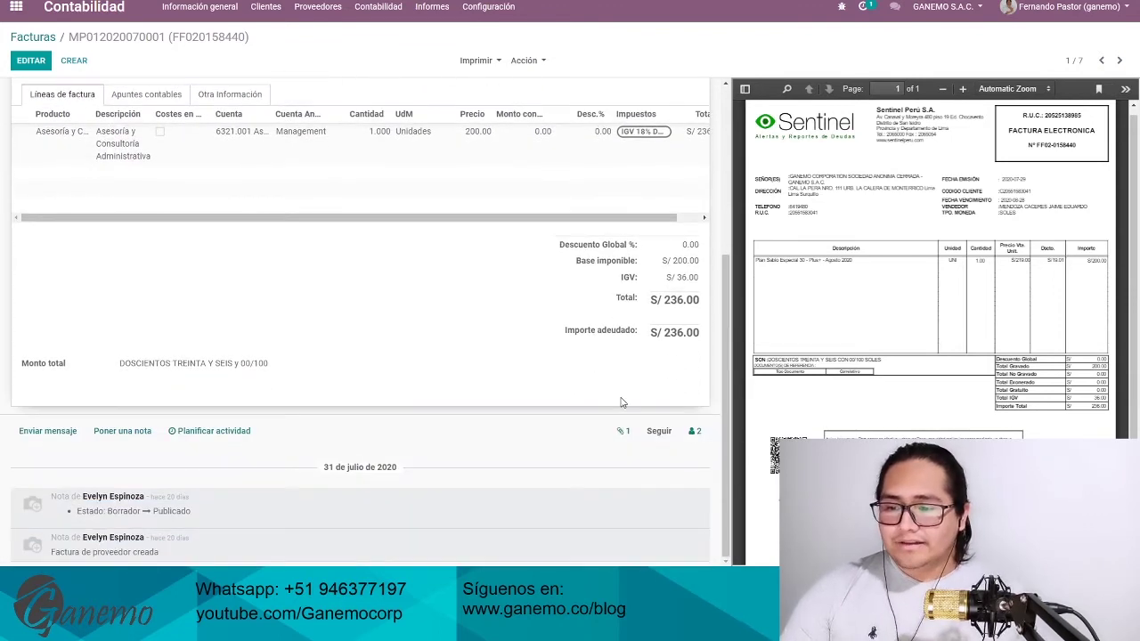
{"action": "scroll", "coordinate": [577, 383], "scroll_direction": "up", "scroll_amount": 3}
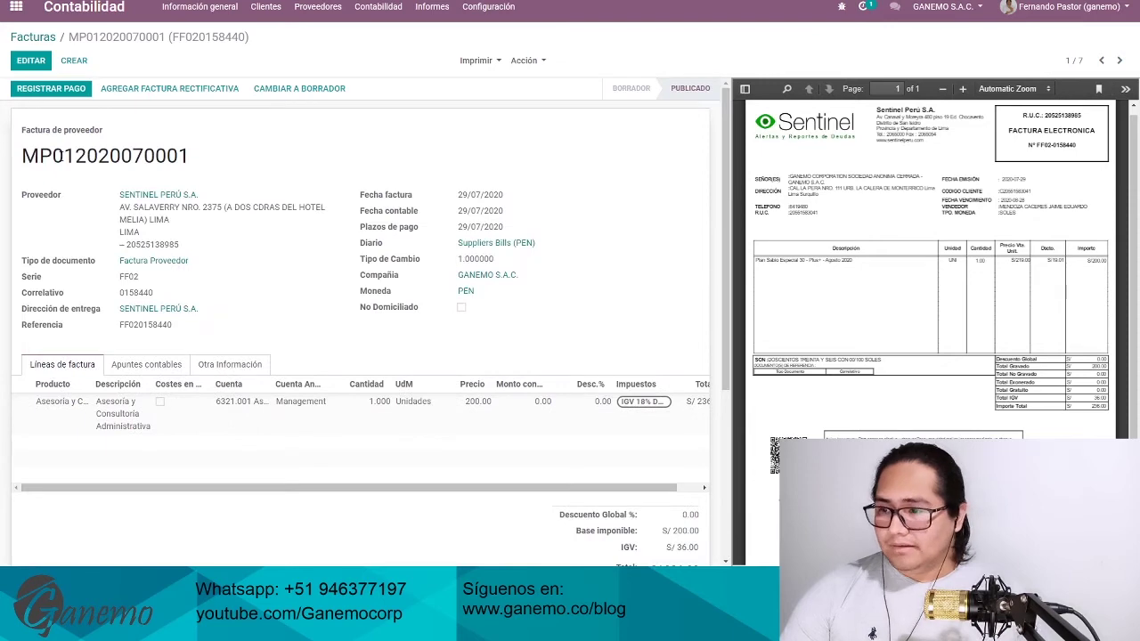
Start registering a payment on the invoice with the Anticipo Proveedor PEN (PEN) journal and an amount of S/ 200
{"action": "left_click_drag", "start_coordinate": [19, 151], "coordinate": [494, 340]}
{"action": "left_click", "coordinate": [338, 338]}
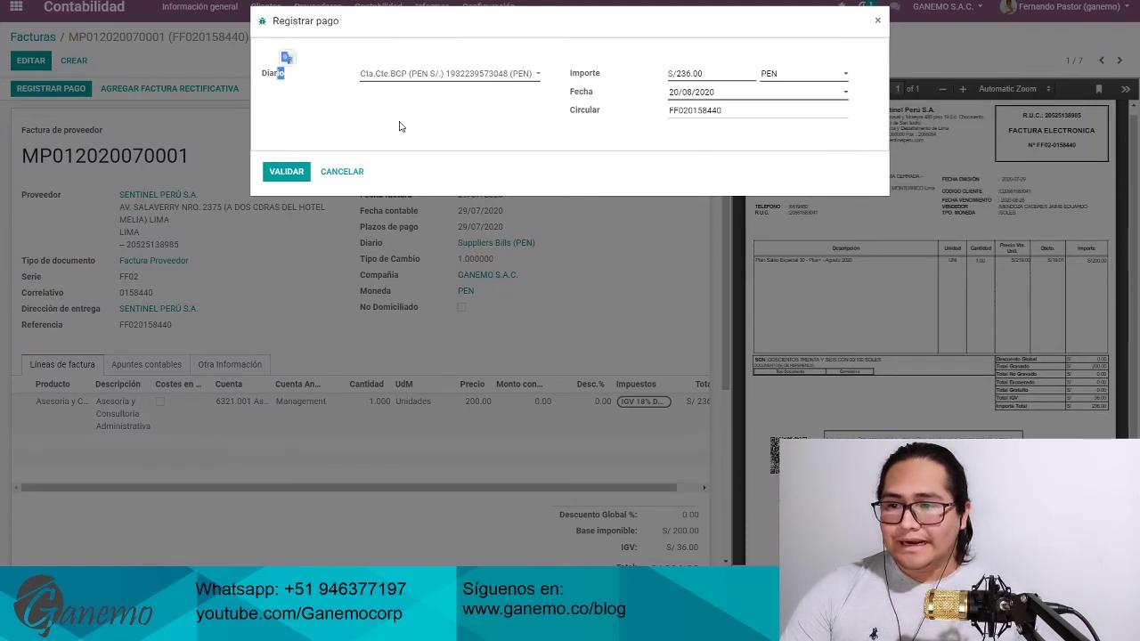
{"action": "left_click", "coordinate": [468, 77]}
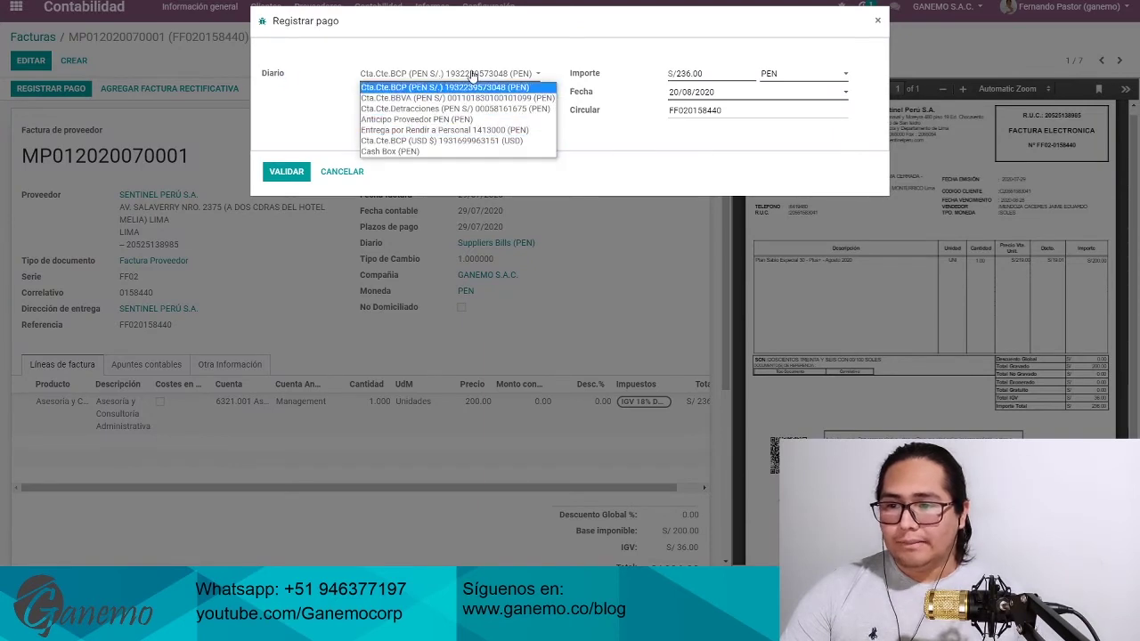
{"action": "left_click", "coordinate": [441, 120]}
{"action": "key", "text": "Tab"}
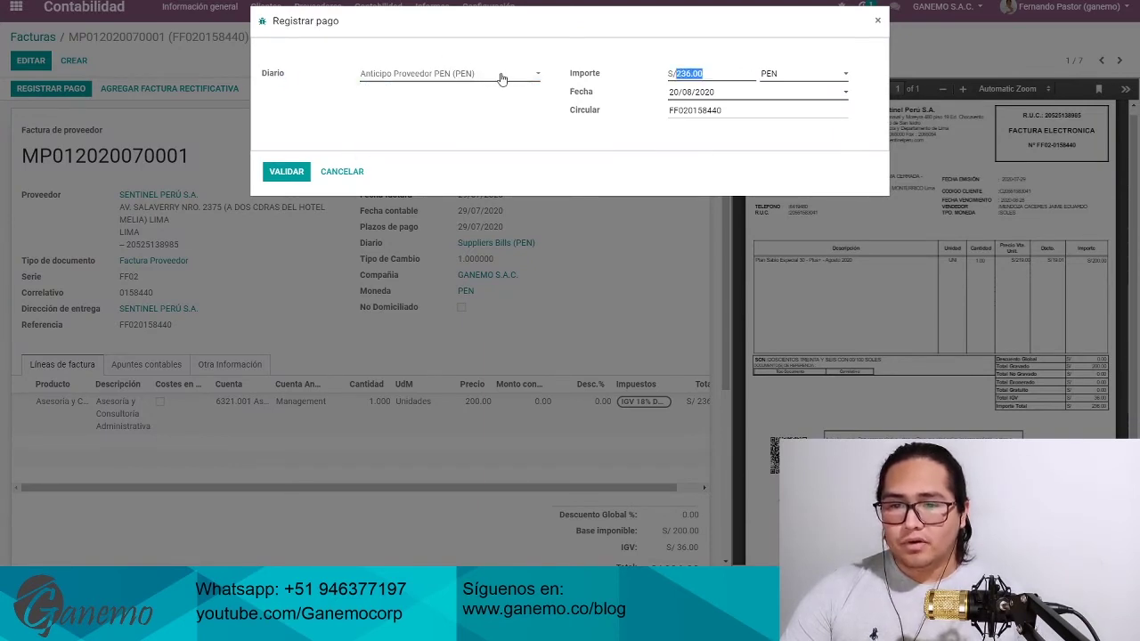
{"action": "type", "text": "200"}
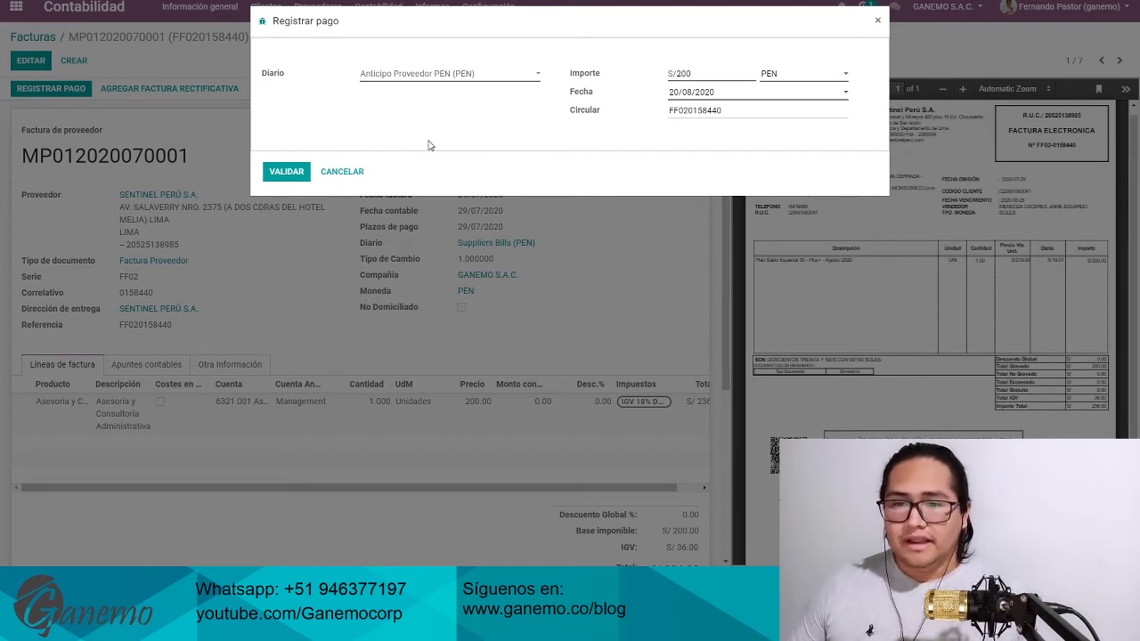
{"action": "key", "text": "Tab"}
Date the invoice payment 29/07/2020, validate it and check the payment applied in the invoice totals
{"action": "mouse_move", "coordinate": [540, 171]}
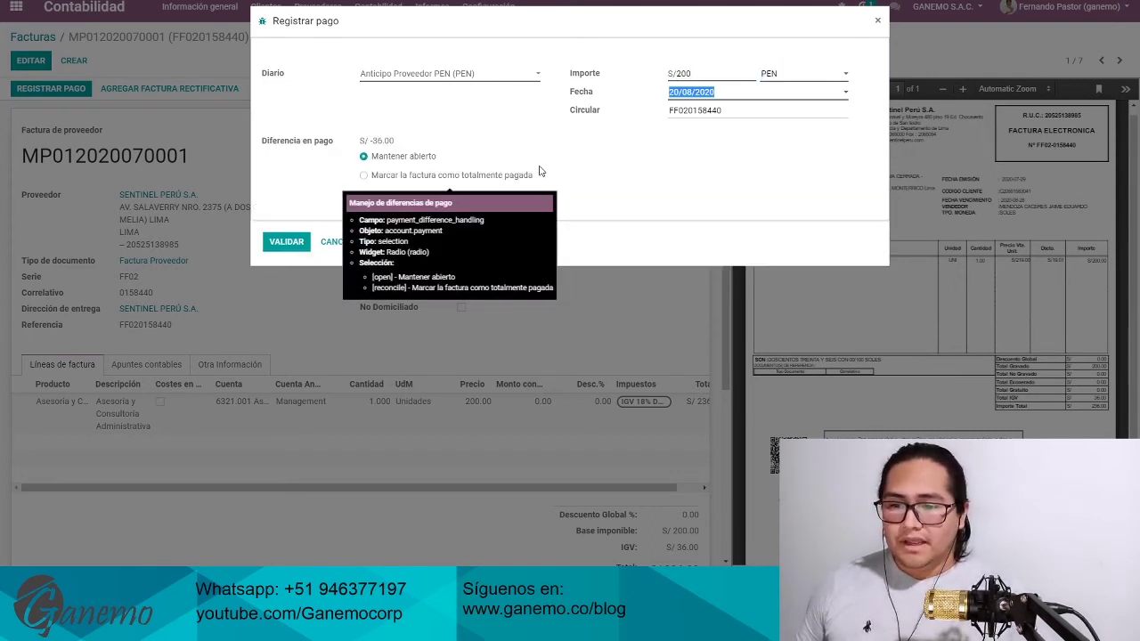
{"action": "type", "text": "29/08/2020"}
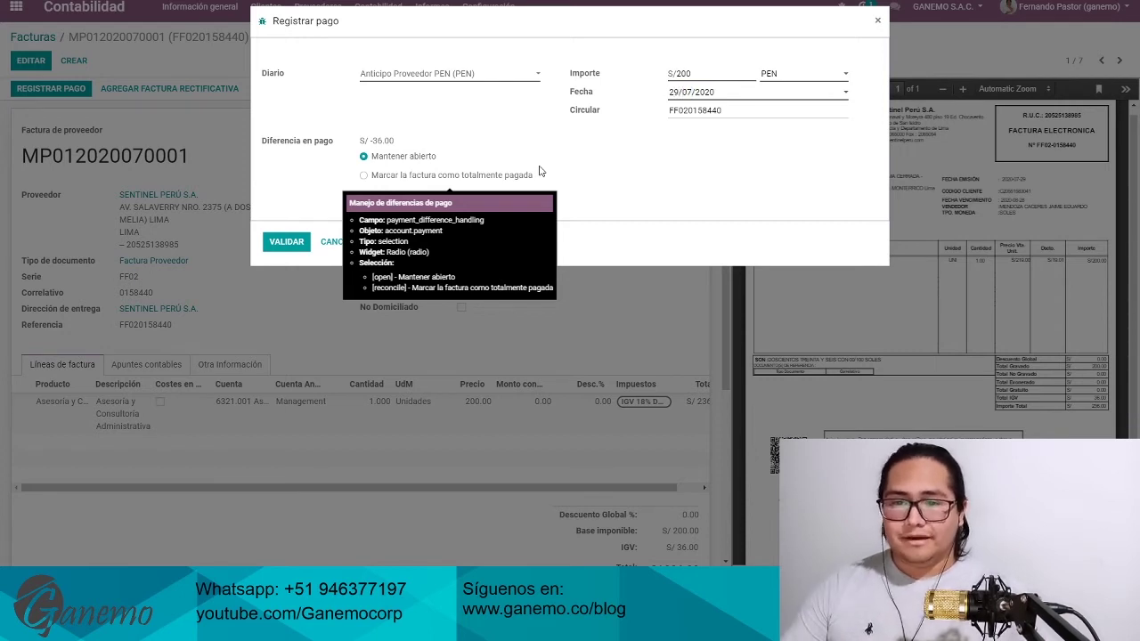
{"action": "left_click", "coordinate": [678, 111]}
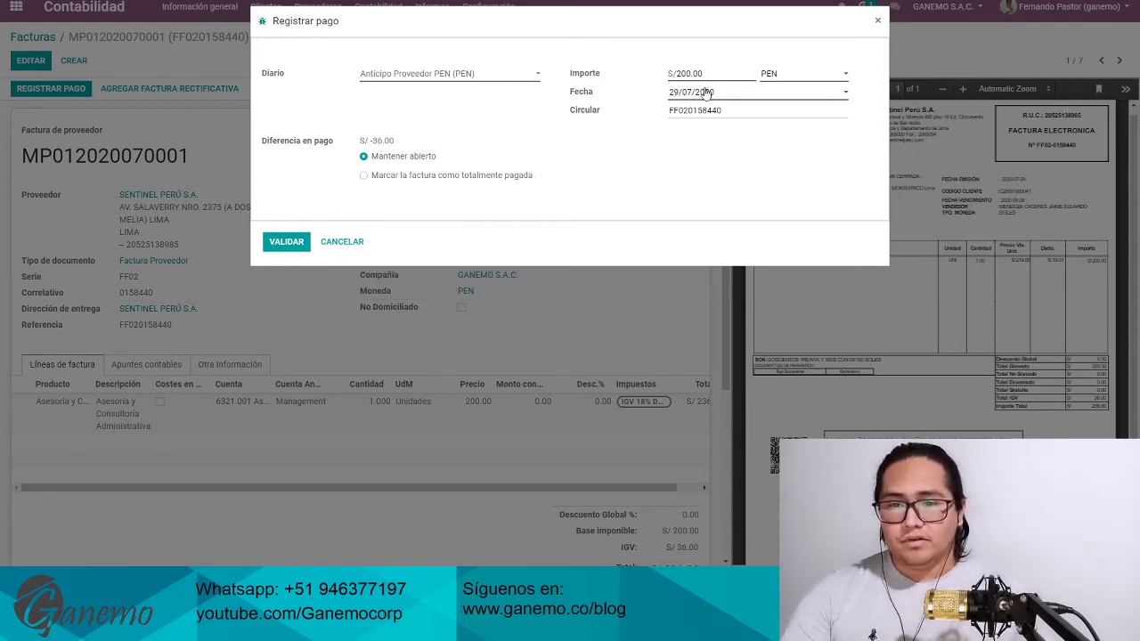
{"action": "left_click_drag", "start_coordinate": [723, 94], "coordinate": [666, 80]}
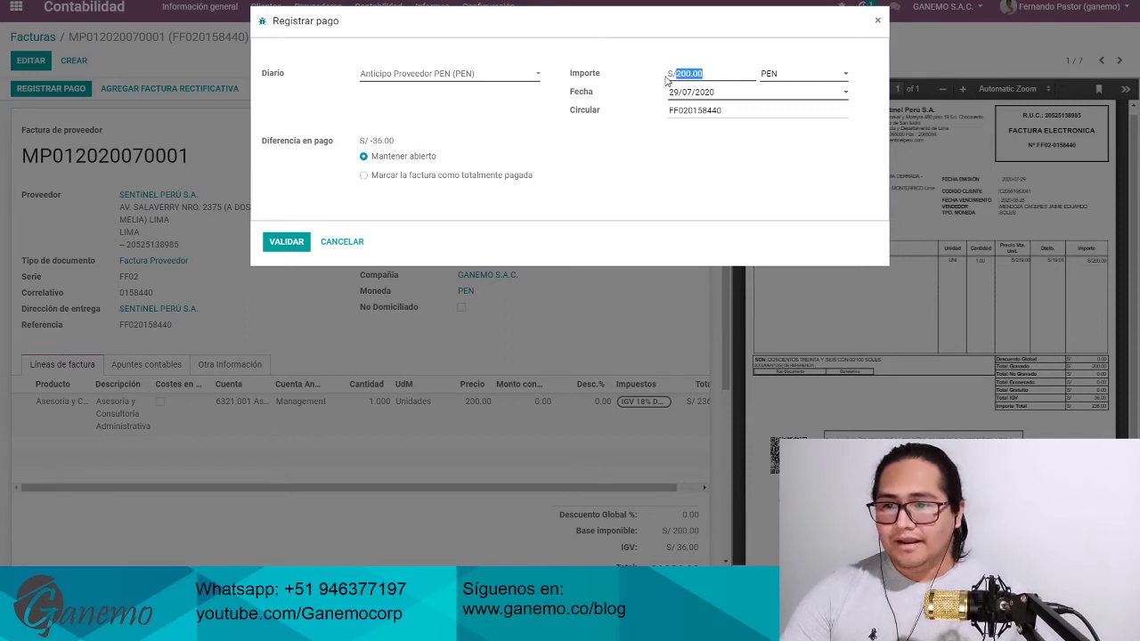
{"action": "left_click", "coordinate": [285, 242]}
{"action": "scroll", "coordinate": [464, 443], "scroll_direction": "down", "scroll_amount": 3}
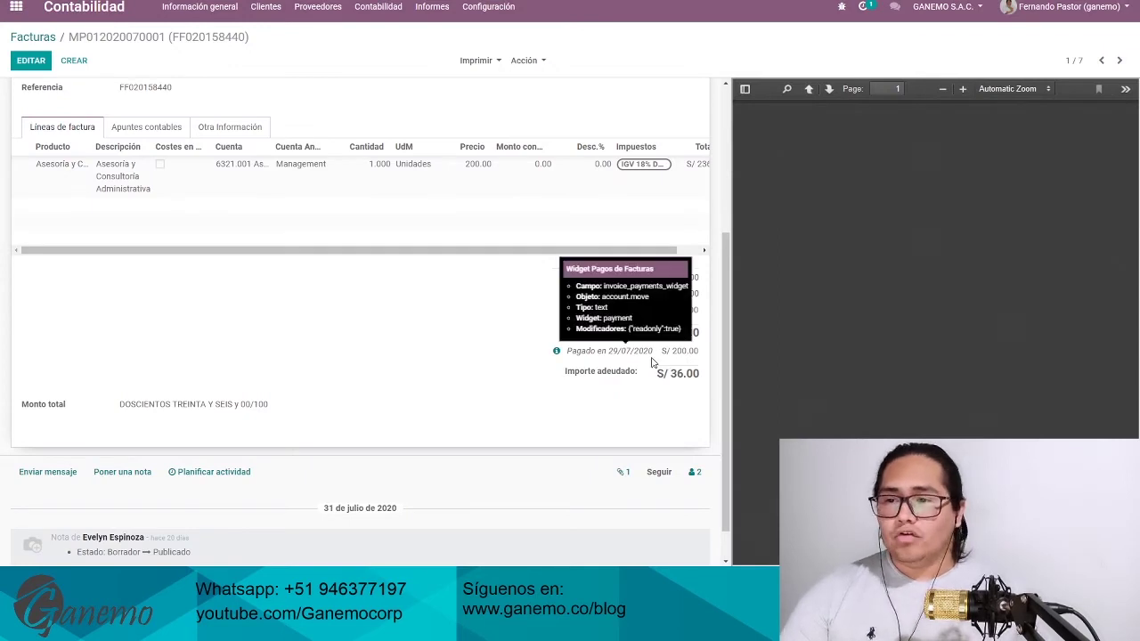
Open the accounting reconciliation and reconcile the two S/ 200 Sentinel Perú entries on supplier advances account 422.0001
{"action": "left_click", "coordinate": [378, 6]}
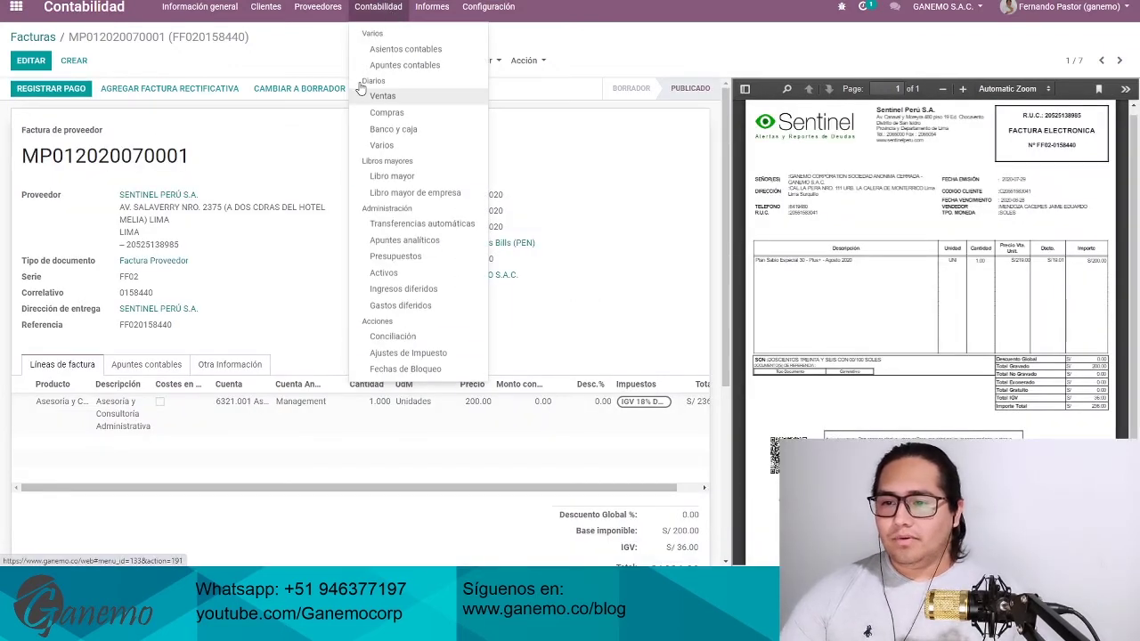
{"action": "left_click", "coordinate": [393, 336]}
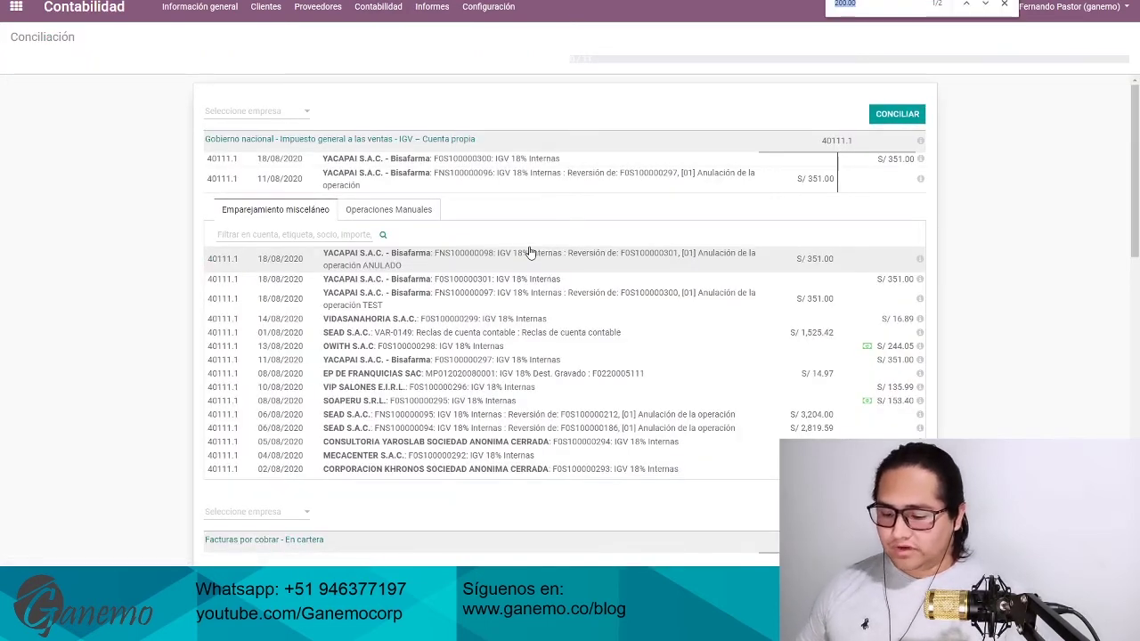
{"action": "scroll", "coordinate": [525, 254], "scroll_direction": "down", "scroll_amount": 10}
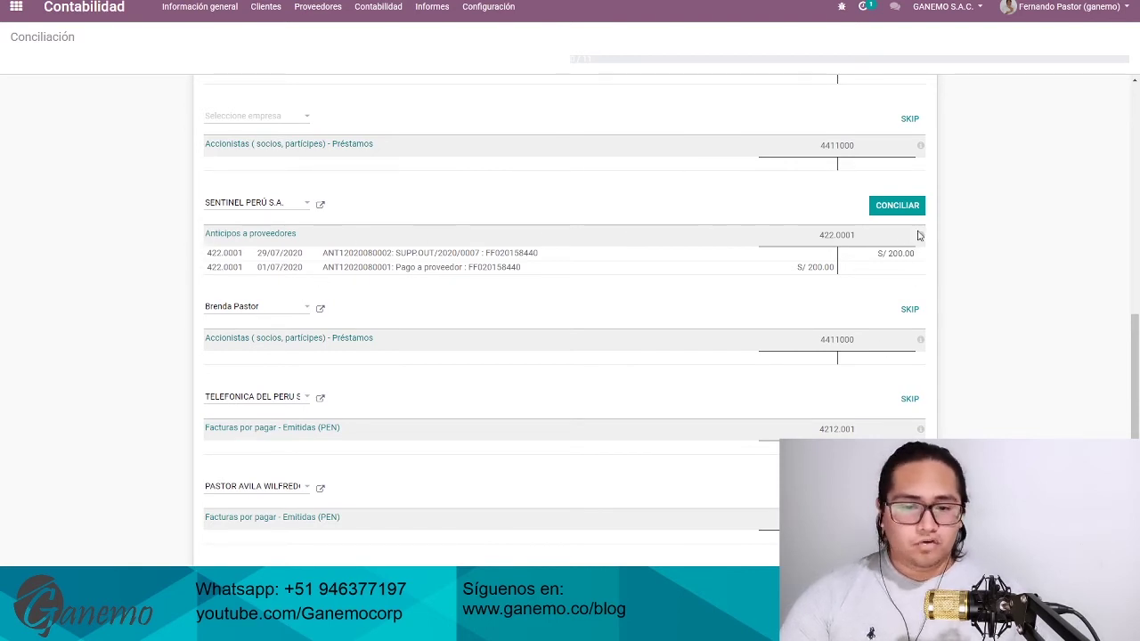
{"action": "left_click", "coordinate": [902, 208]}
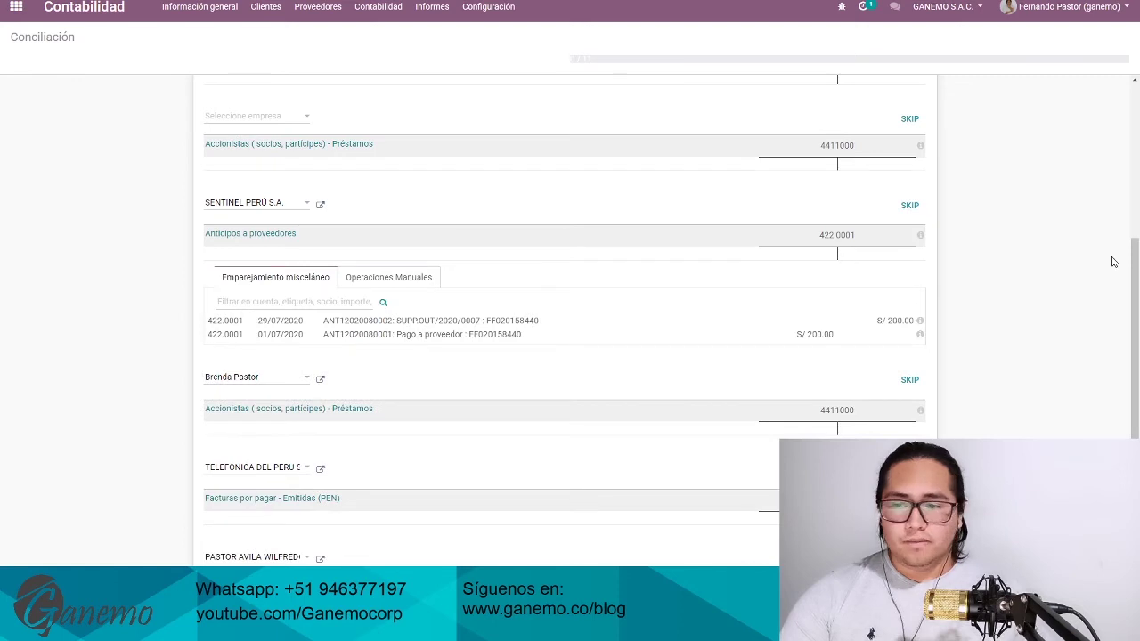
Return to the supplier invoices and reopen the Sentinel Perú invoice dated 29/07/2020
{"action": "scroll", "coordinate": [637, 260], "scroll_direction": "up", "scroll_amount": 5}
{"action": "left_click", "coordinate": [318, 6]}
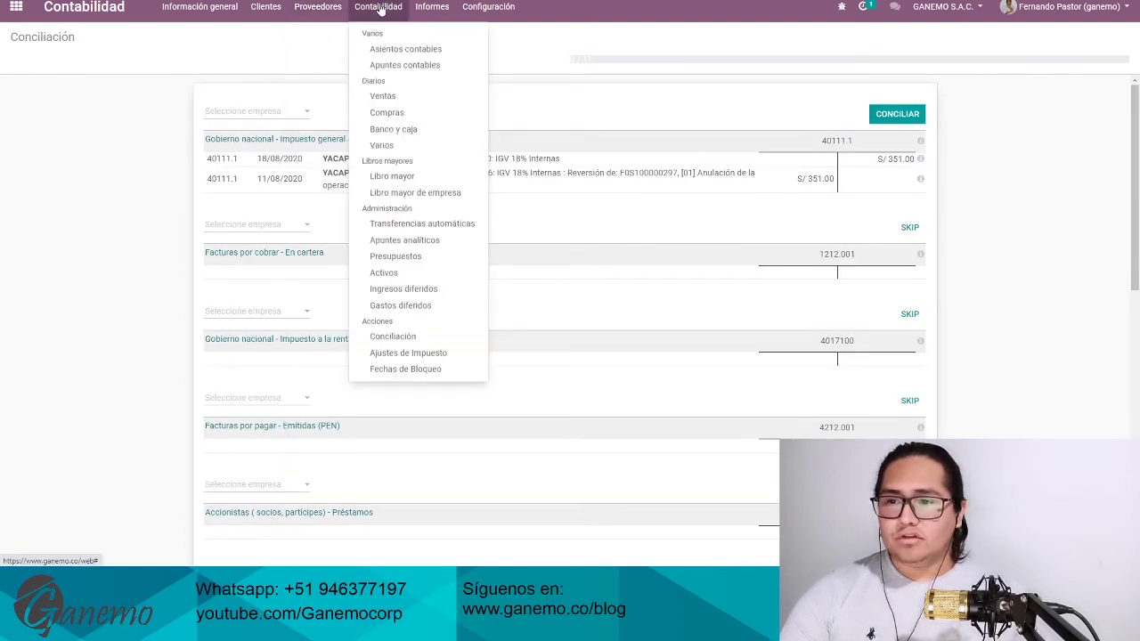
{"action": "left_click", "coordinate": [319, 35]}
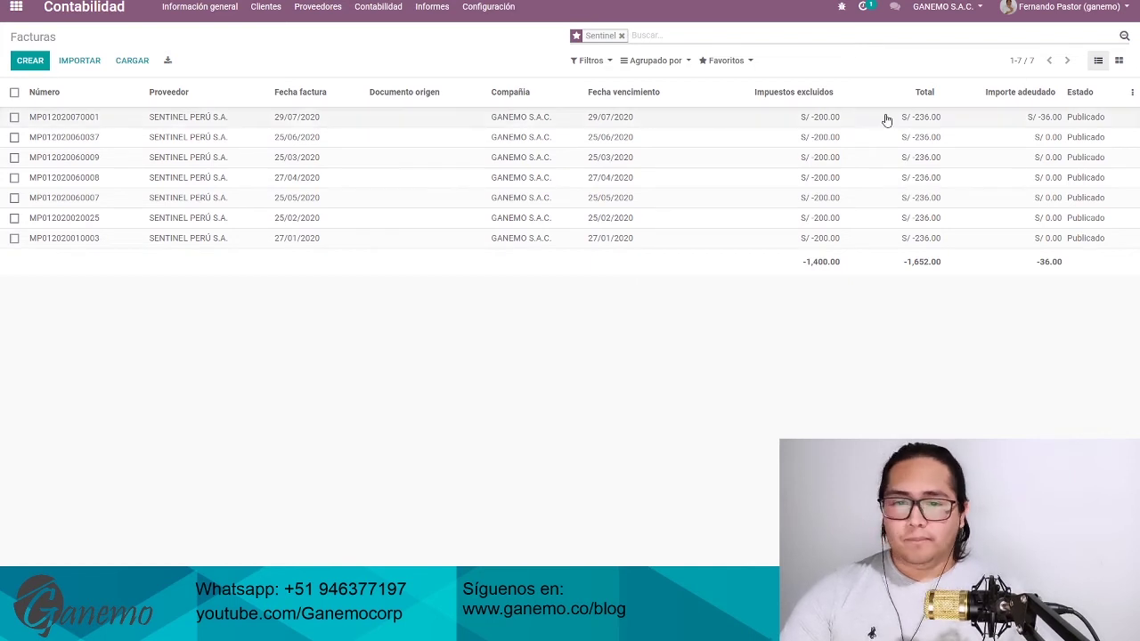
{"action": "left_click", "coordinate": [1058, 117]}
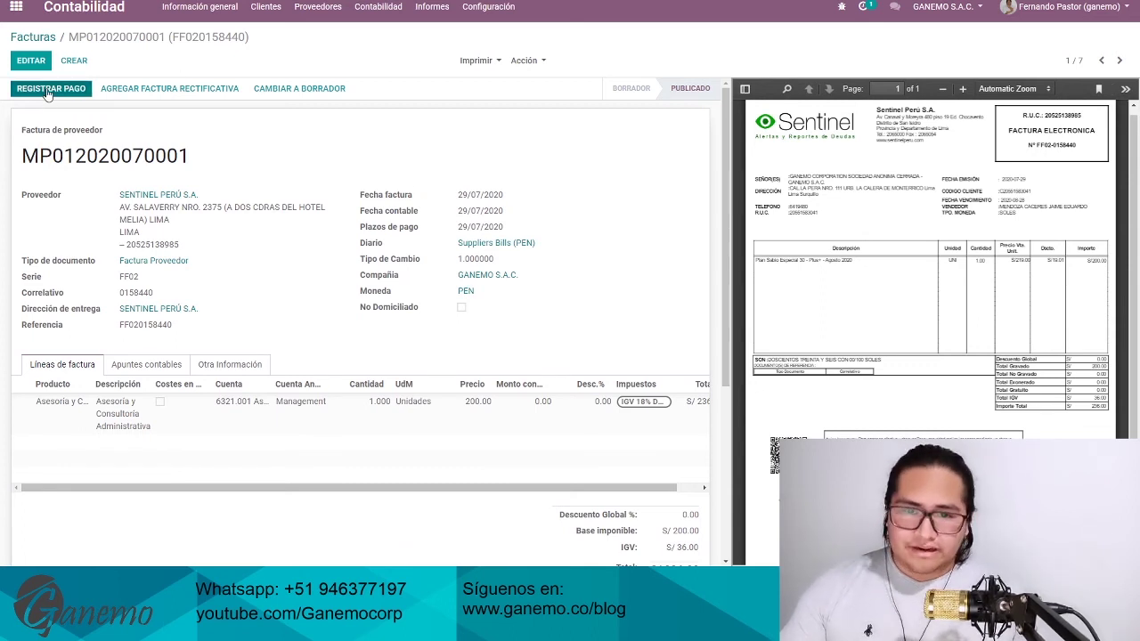
{"action": "left_click", "coordinate": [318, 7]}
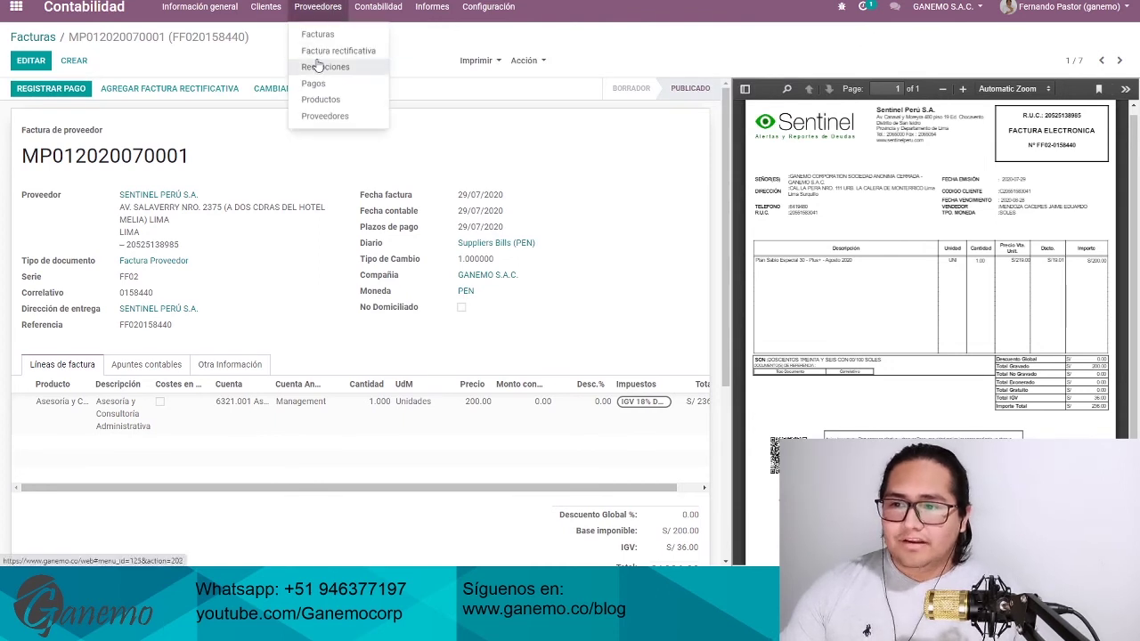
{"action": "left_click", "coordinate": [254, 46]}
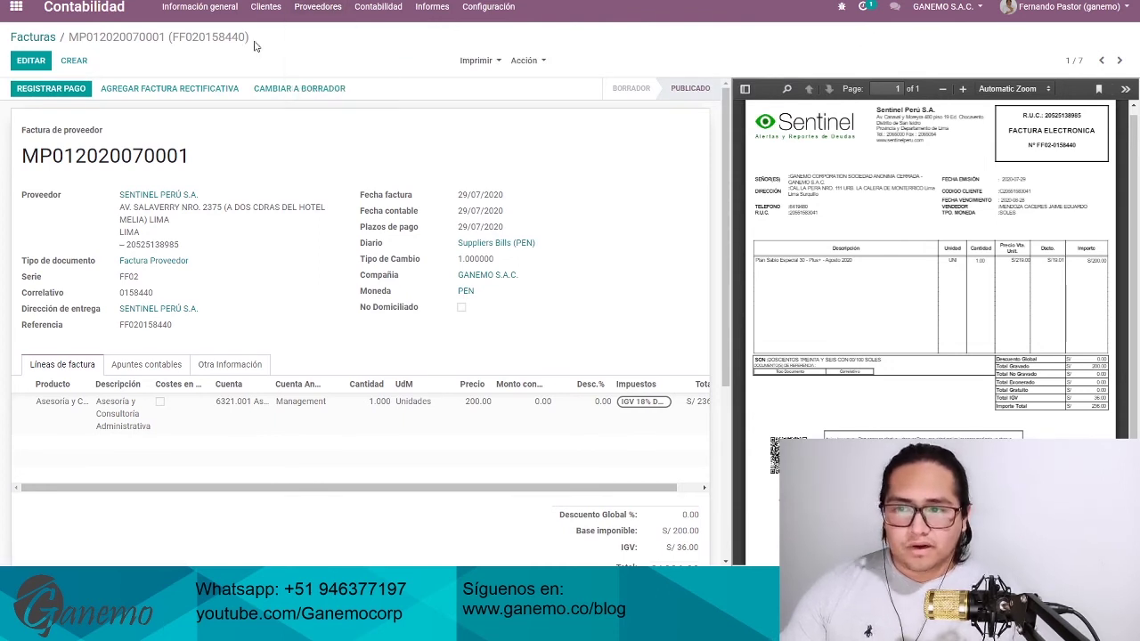
{"action": "left_click", "coordinate": [488, 7]}
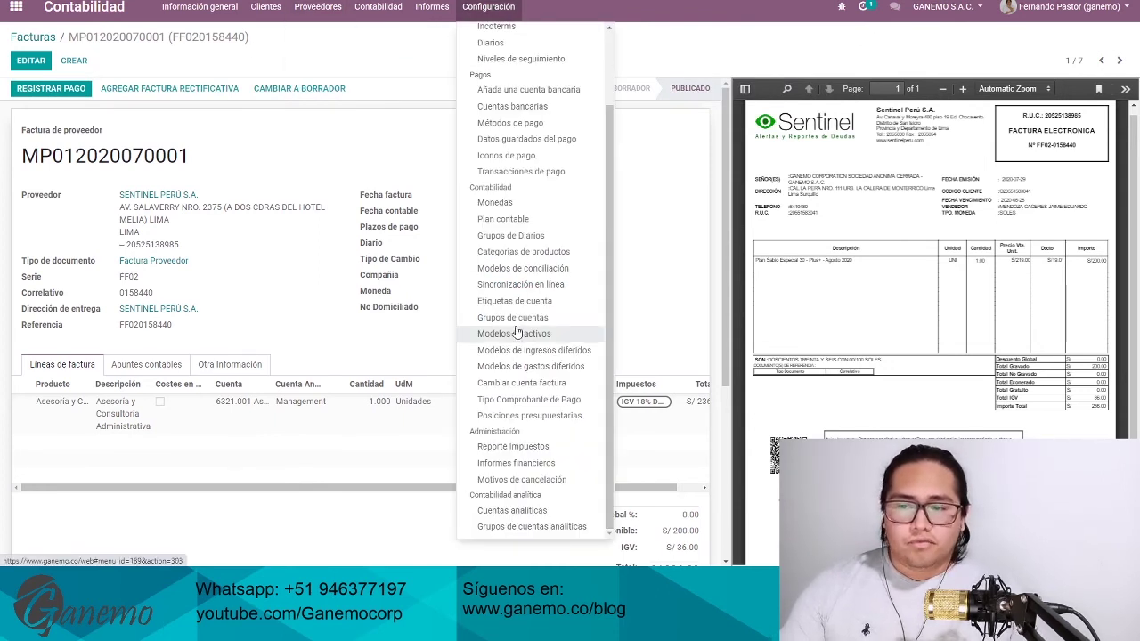
{"action": "left_click", "coordinate": [372, 180]}
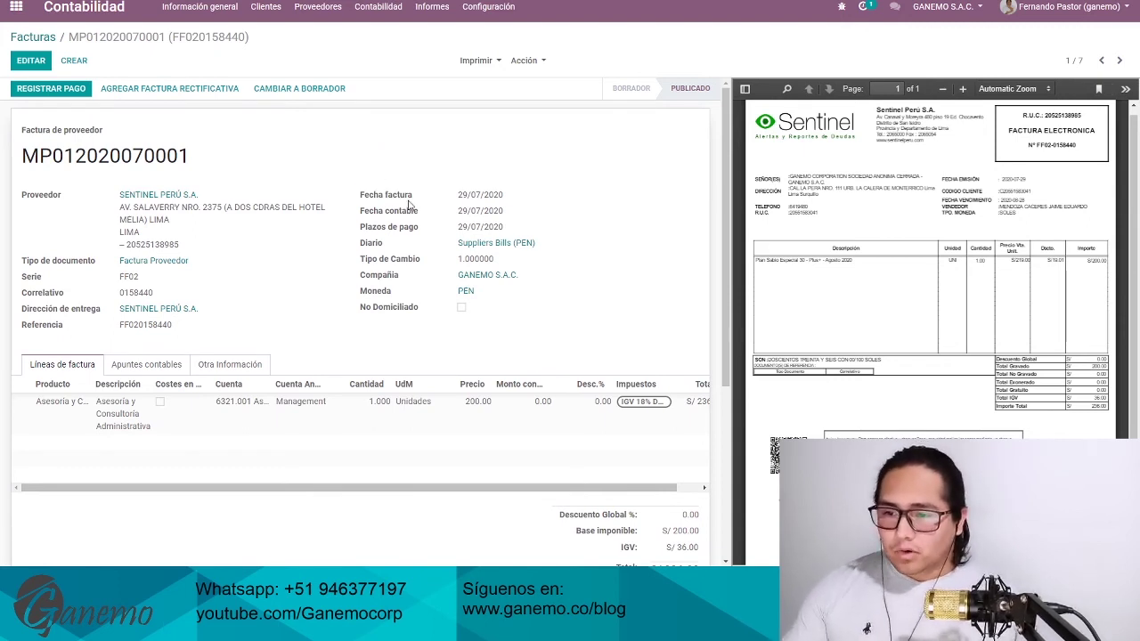
{"action": "mouse_move", "coordinate": [404, 209]}
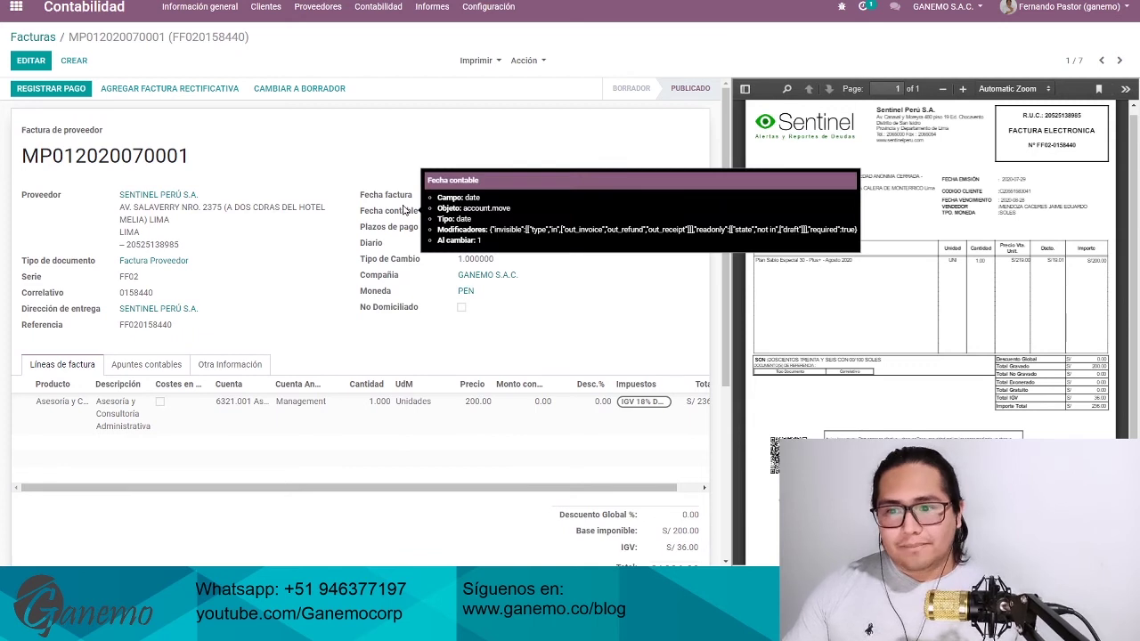